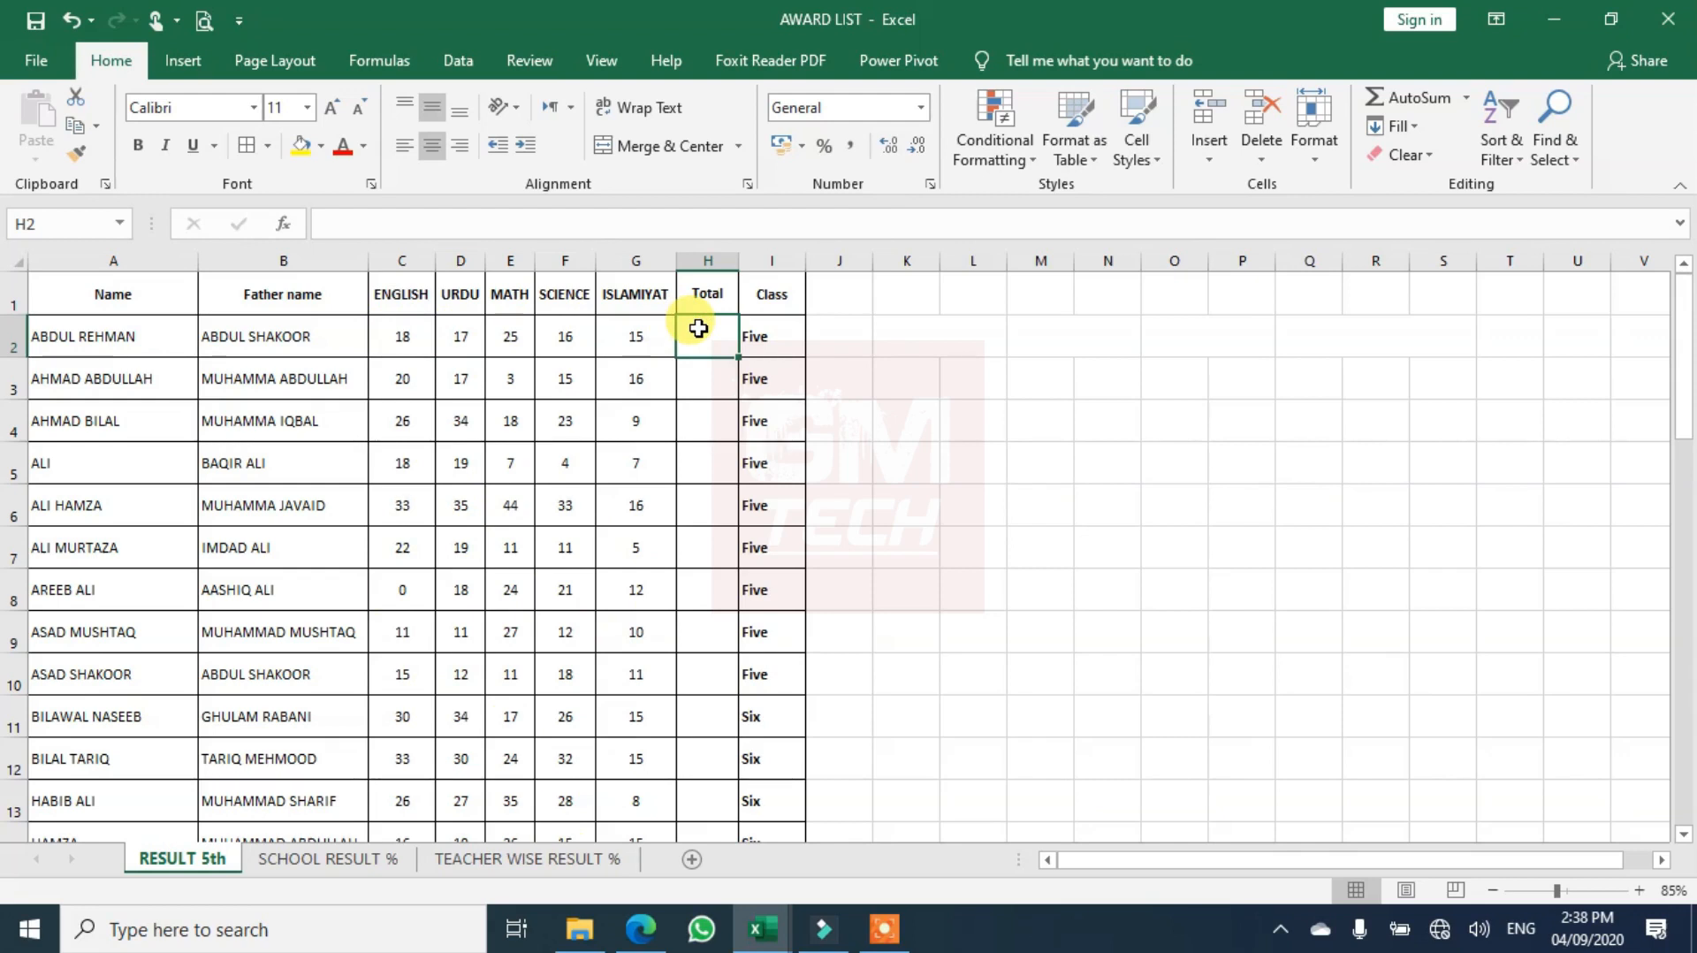
# - Total the first student's subject marks in H2 with =SUM(C2:G2) and fill the formula down through H43
pyautogui.write('=')
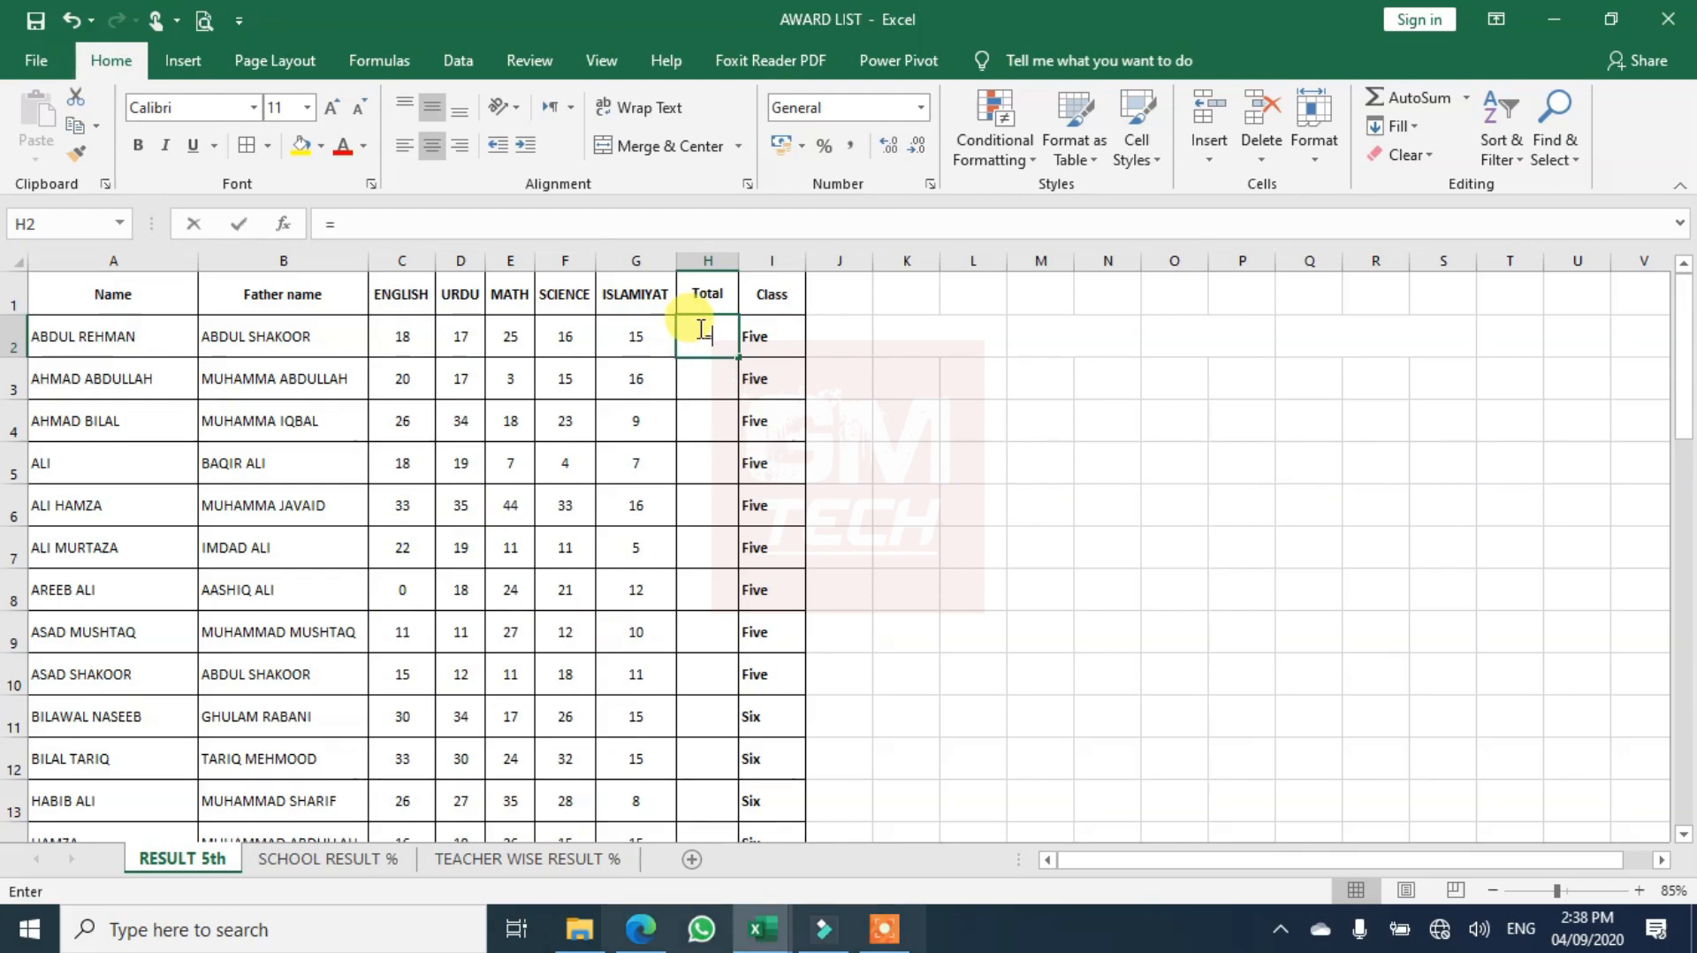
pyautogui.write('sum(')
pyautogui.moveTo(413, 345); pyautogui.dragTo(619, 342)
pyautogui.write(')')
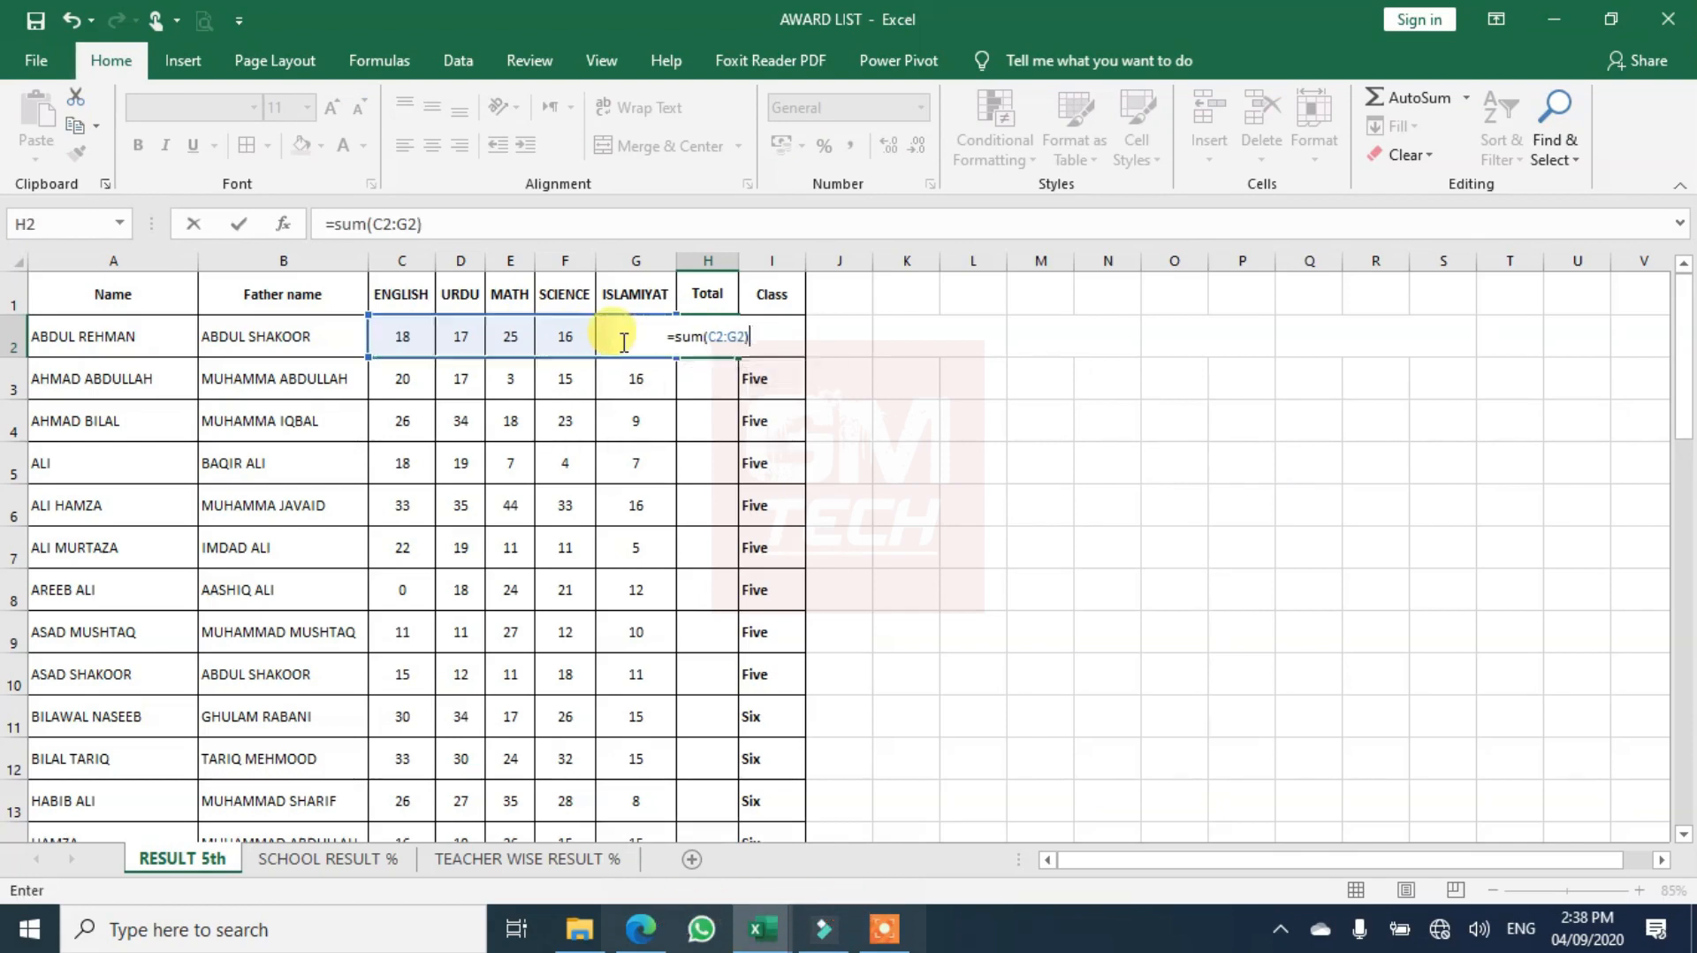
pyautogui.press('Return')
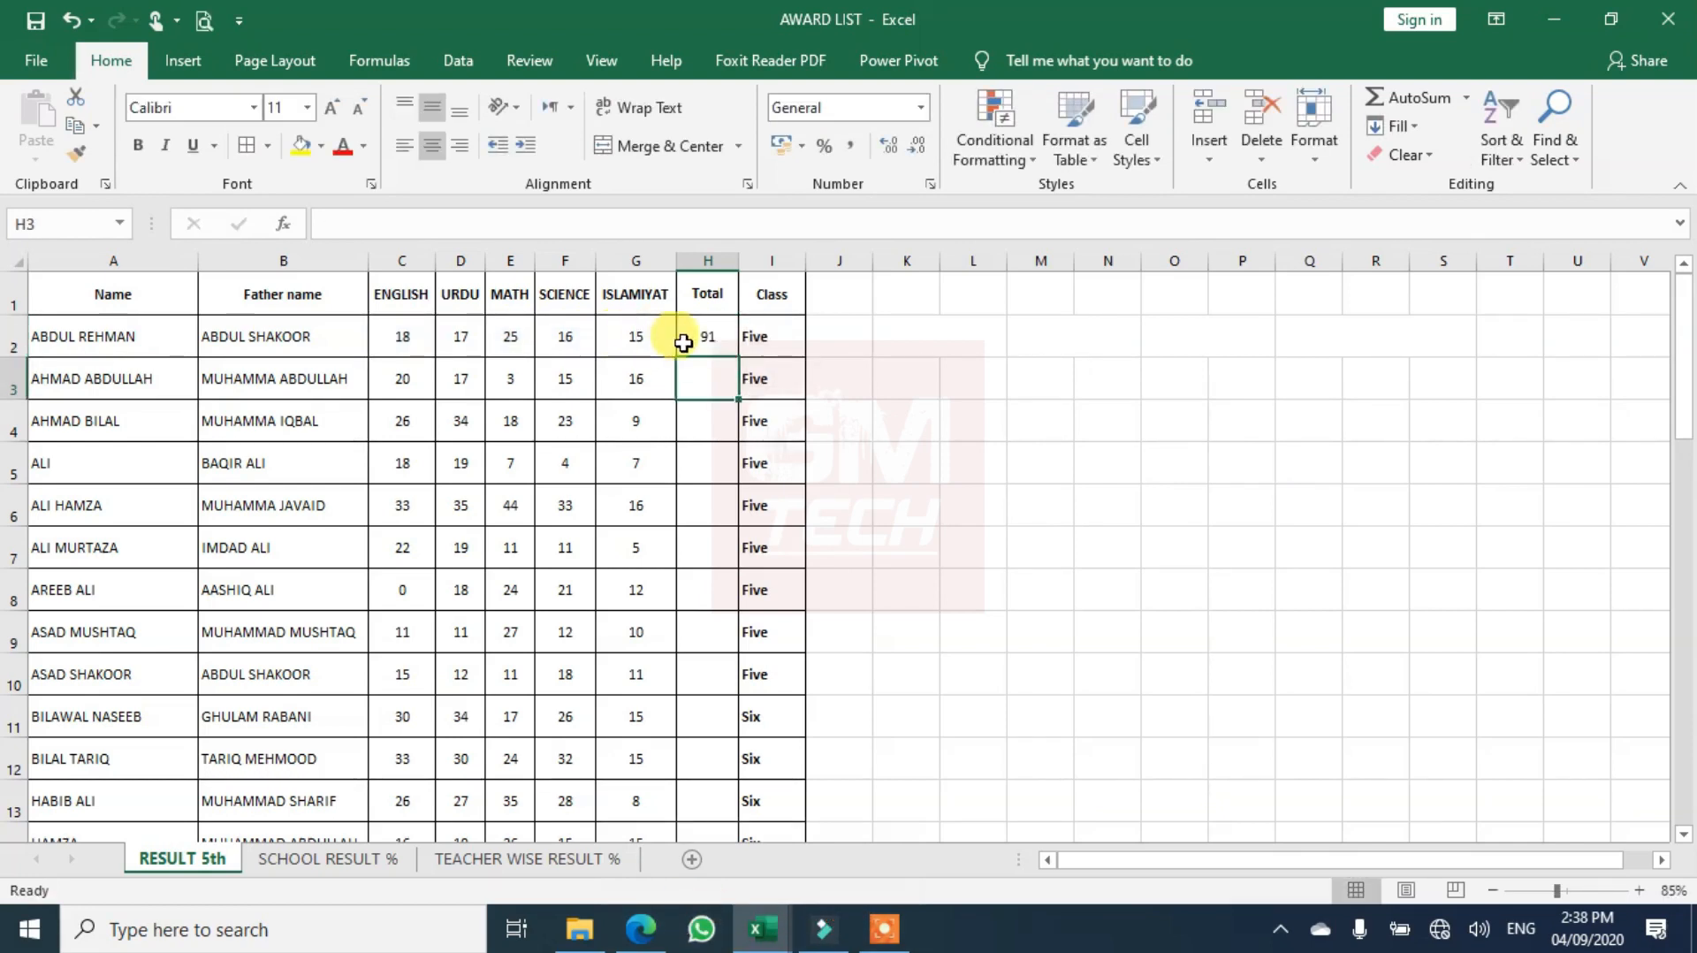
pyautogui.click(704, 344)
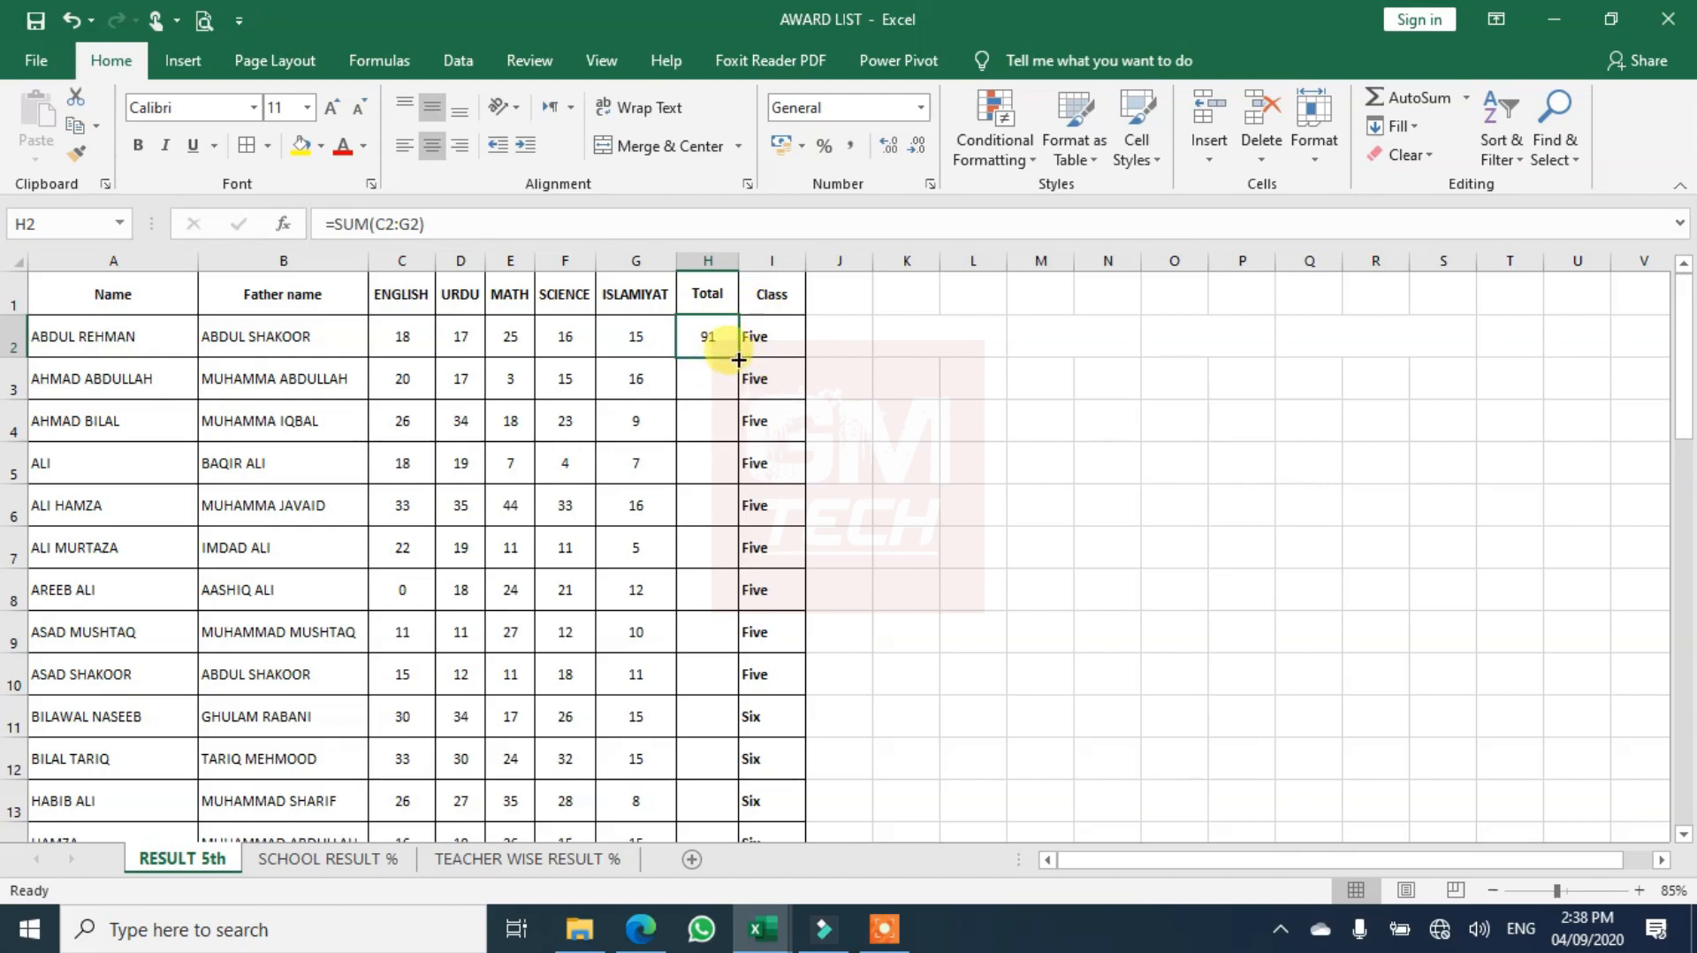
pyautogui.moveTo(740, 358); pyautogui.dragTo(734, 775)
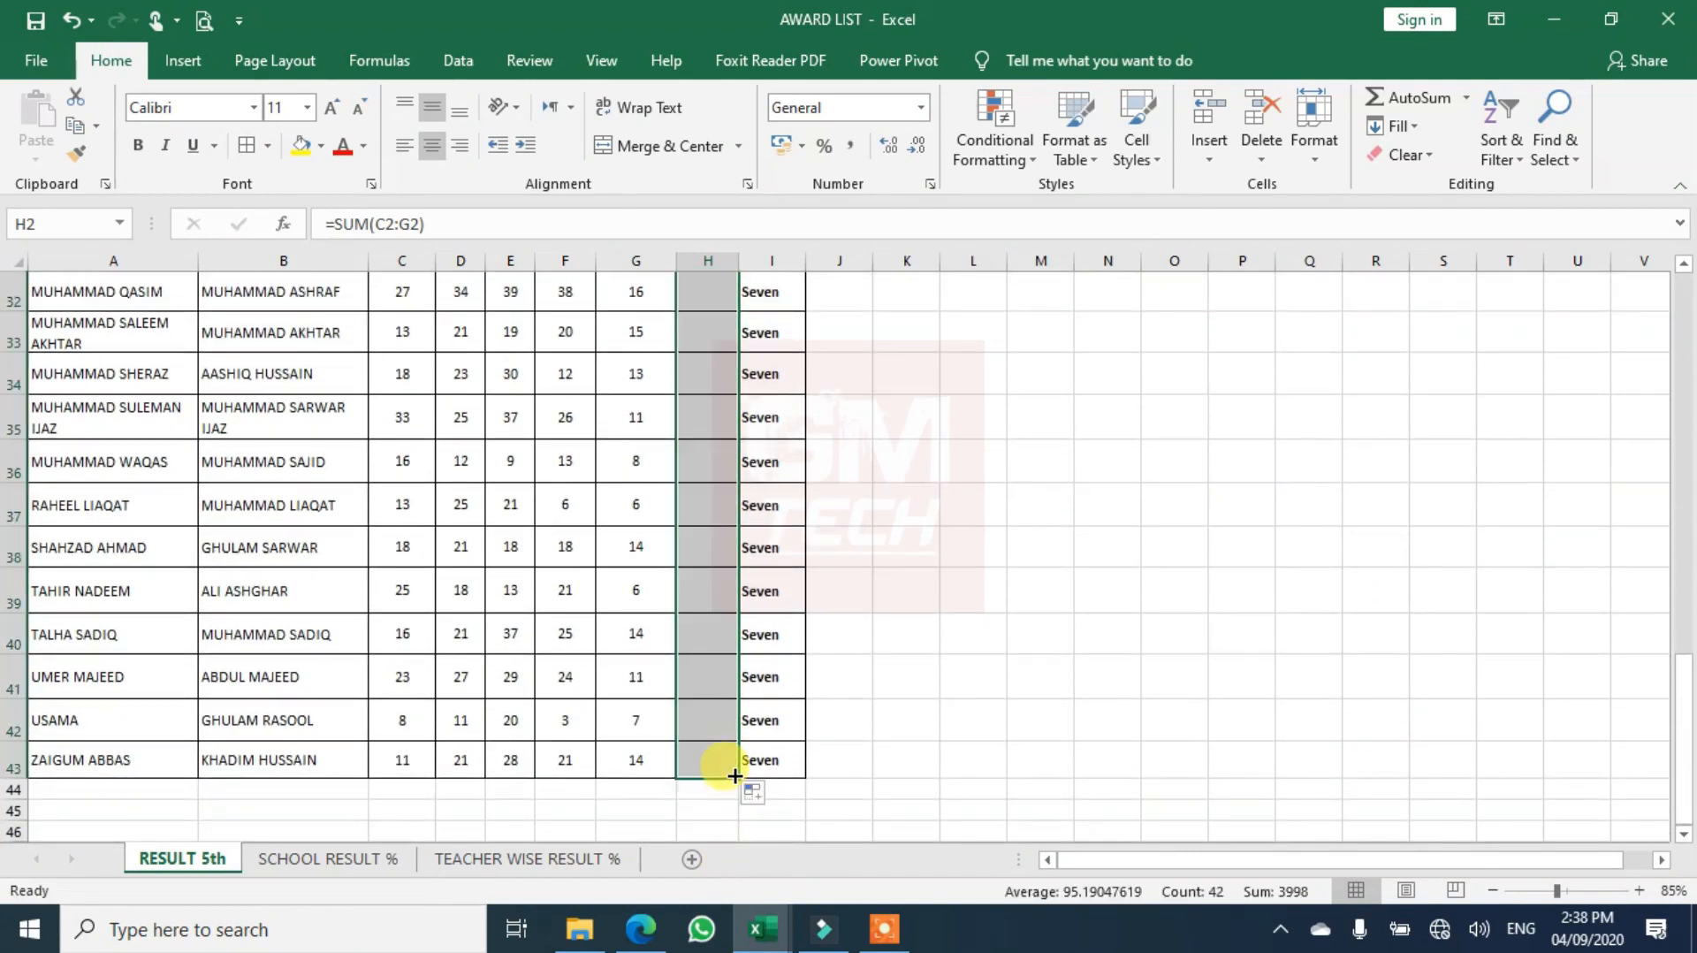
# - Review the filled totals in the Total column from the last students back up to the top of the list
pyautogui.click(705, 718)
pyautogui.press('Up')
pyautogui.press('Up')
pyautogui.press('Up')
pyautogui.press('Up')
pyautogui.press('Up')
pyautogui.press('Up')
pyautogui.press('Up')
pyautogui.press('Up')
pyautogui.press('Up')
pyautogui.press('Up')
pyautogui.press('Up')
pyautogui.press('Up')
pyautogui.press('Up')
pyautogui.press('Up')
pyautogui.press('Up')
pyautogui.press('Up')
pyautogui.press('Up')
pyautogui.press('Up')
pyautogui.press('Up')
pyautogui.press('Up')
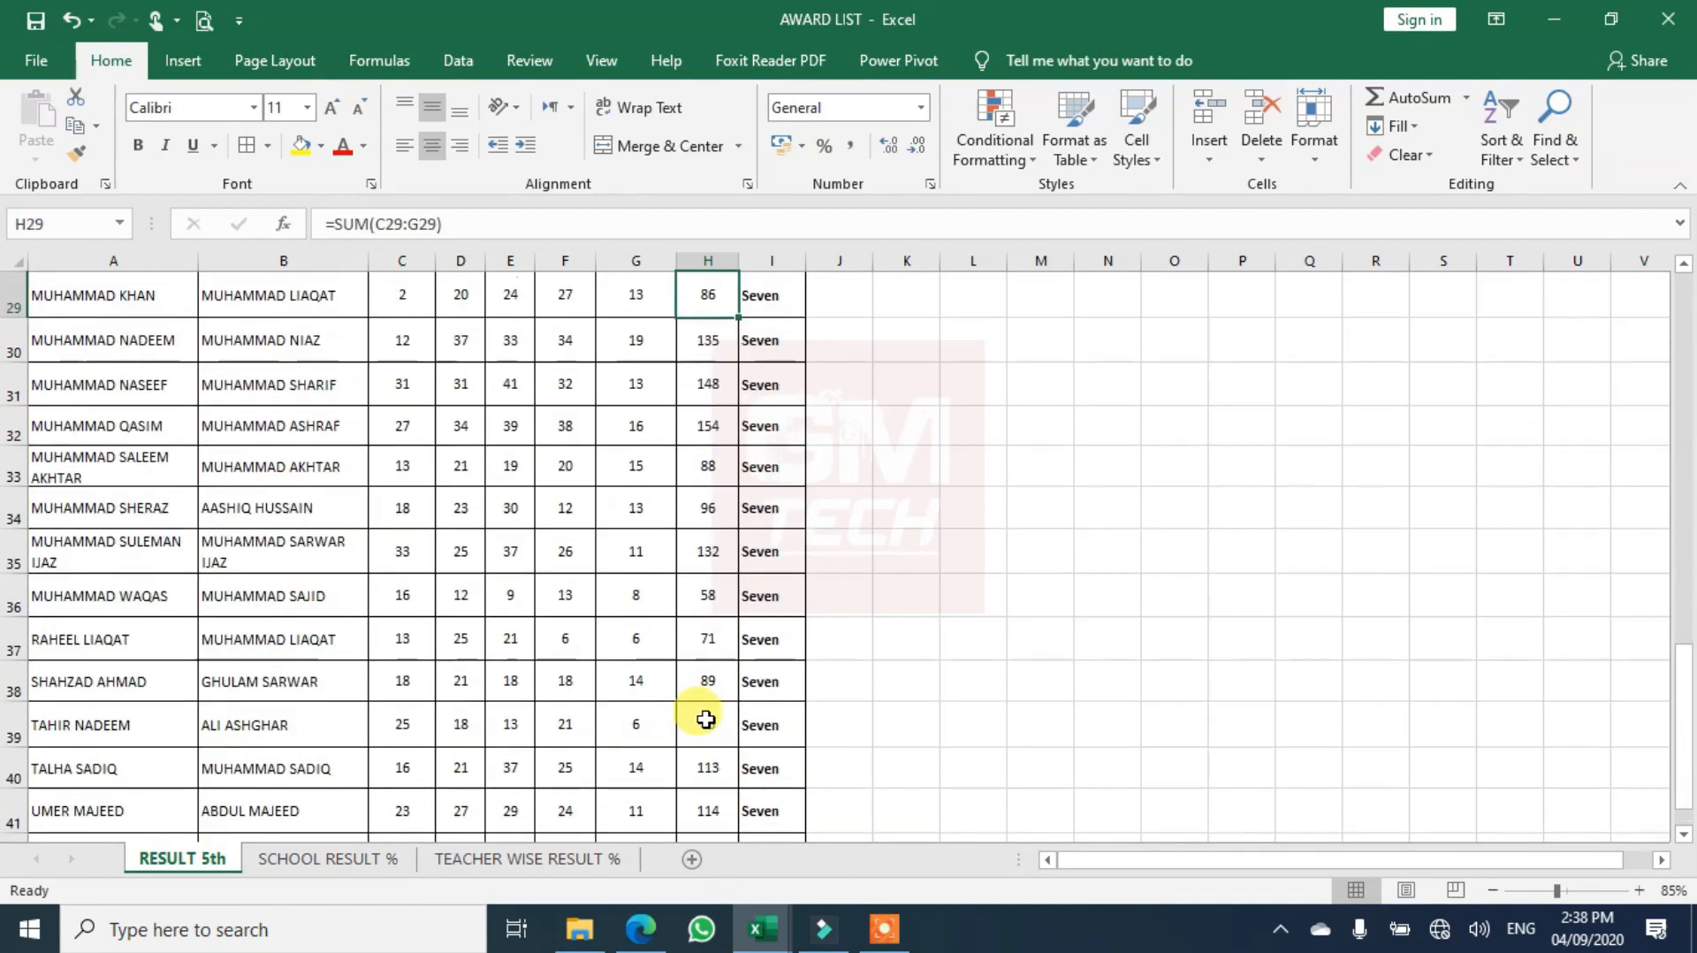
pyautogui.press('Up')
pyautogui.press('Up')
pyautogui.press('Up')
pyautogui.press('Up')
pyautogui.press('Up')
pyautogui.press('Up')
pyautogui.press('Up')
pyautogui.press('Up')
pyautogui.press('Up')
pyautogui.press('Up')
pyautogui.press('Up')
pyautogui.press('Up')
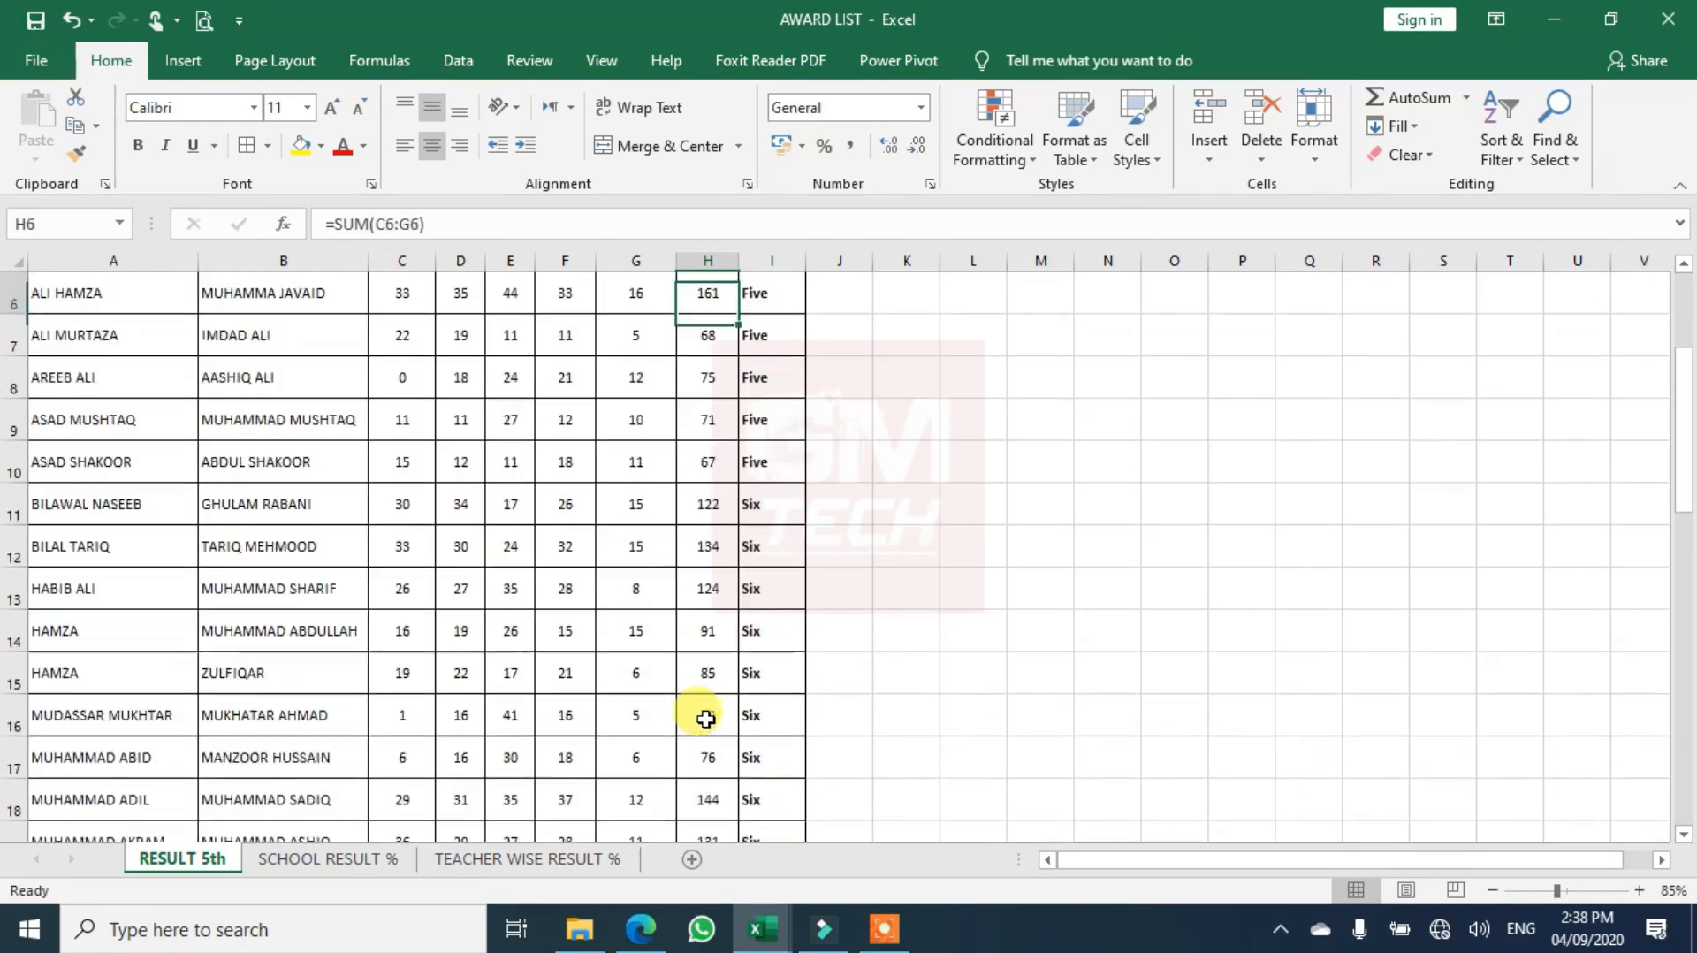
pyautogui.press('Down')
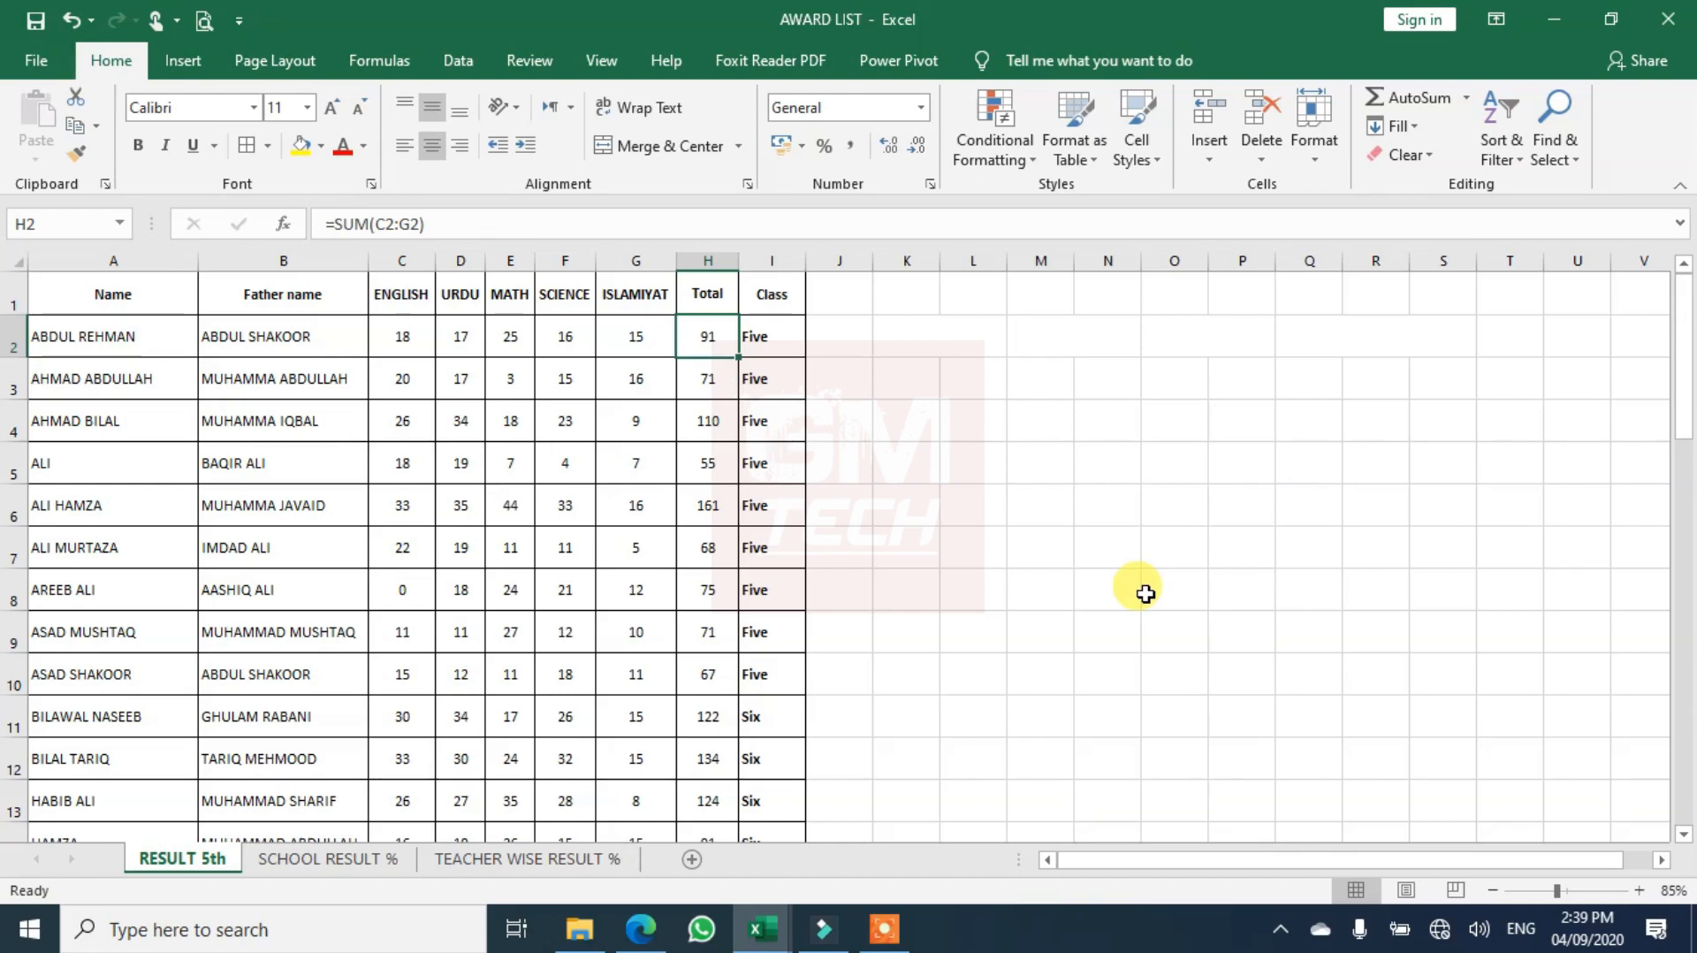
# - Start a Top 10 Items conditional formatting rule on the Class Five totals in H2:H10 and set the rank count to 3
pyautogui.moveTo(714, 343); pyautogui.dragTo(703, 669)
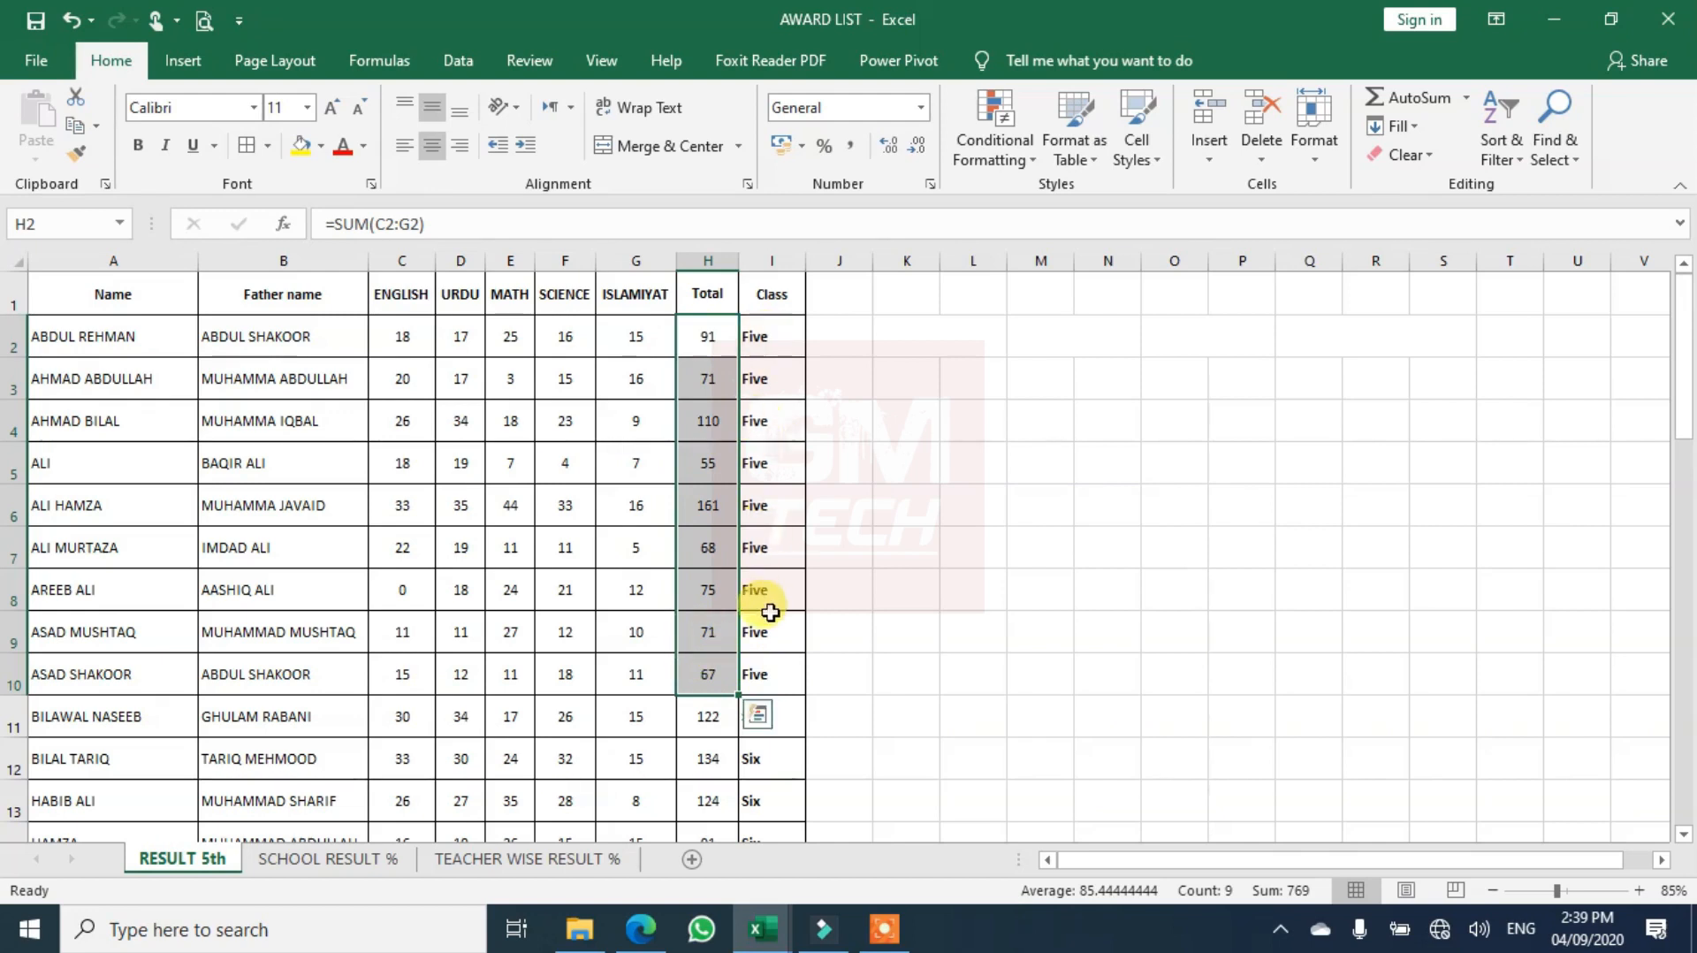
pyautogui.click(1030, 166)
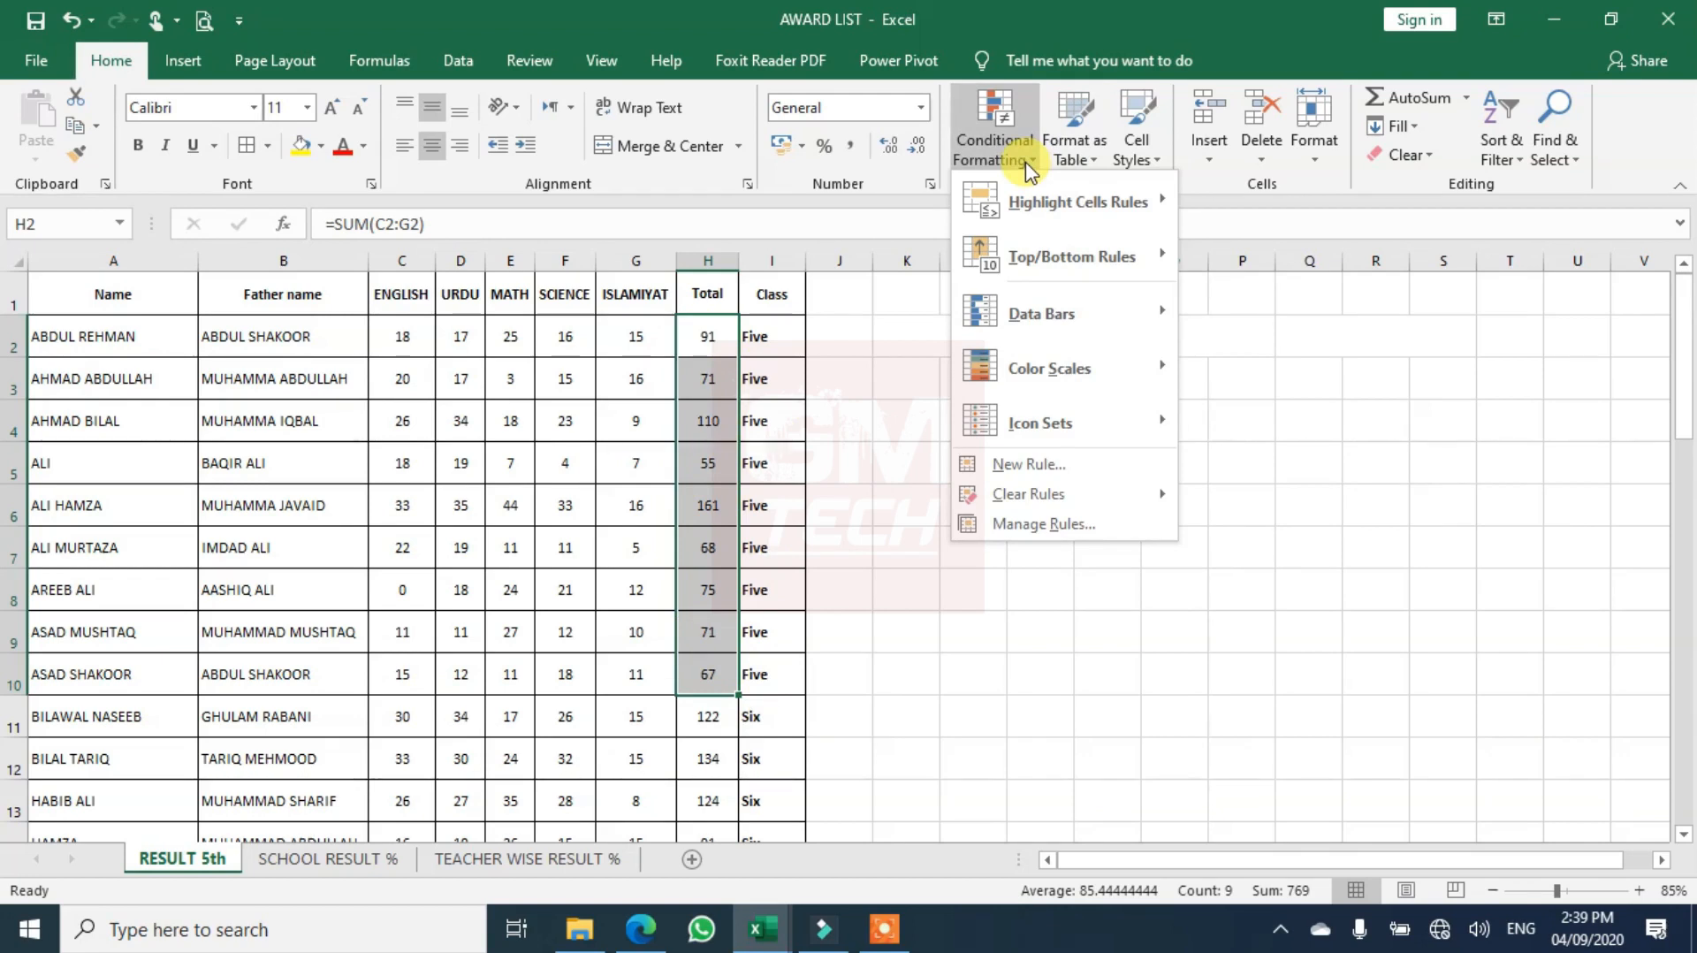
pyautogui.moveTo(1070, 265)
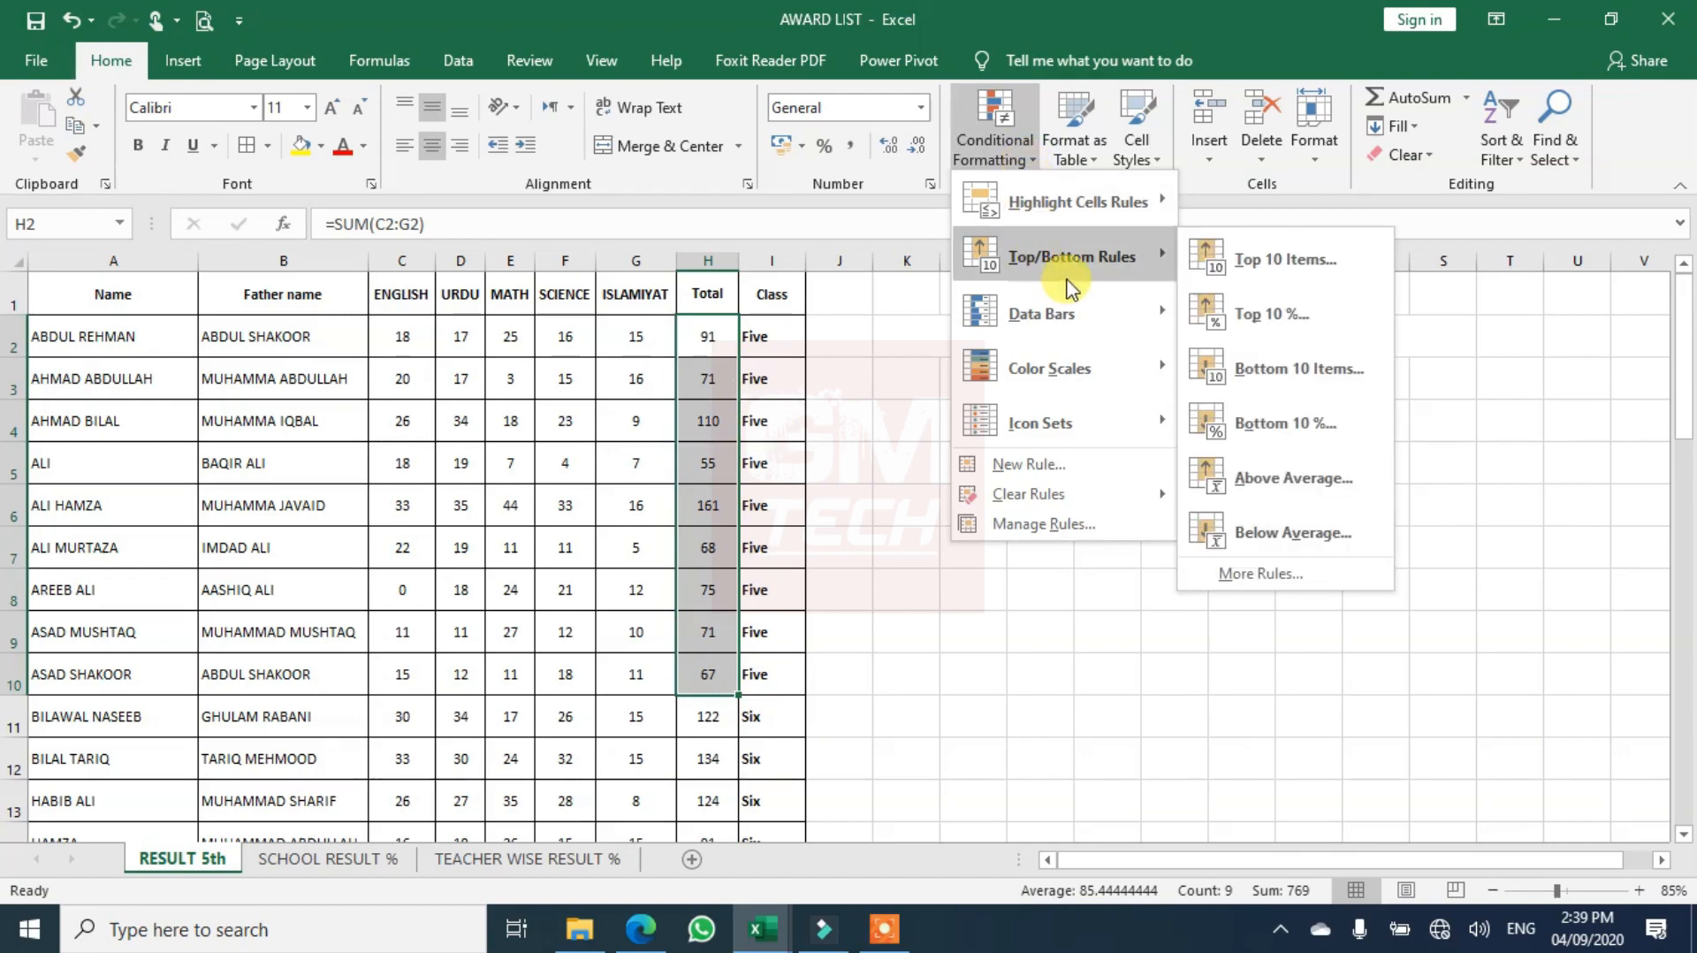
pyautogui.click(1253, 273)
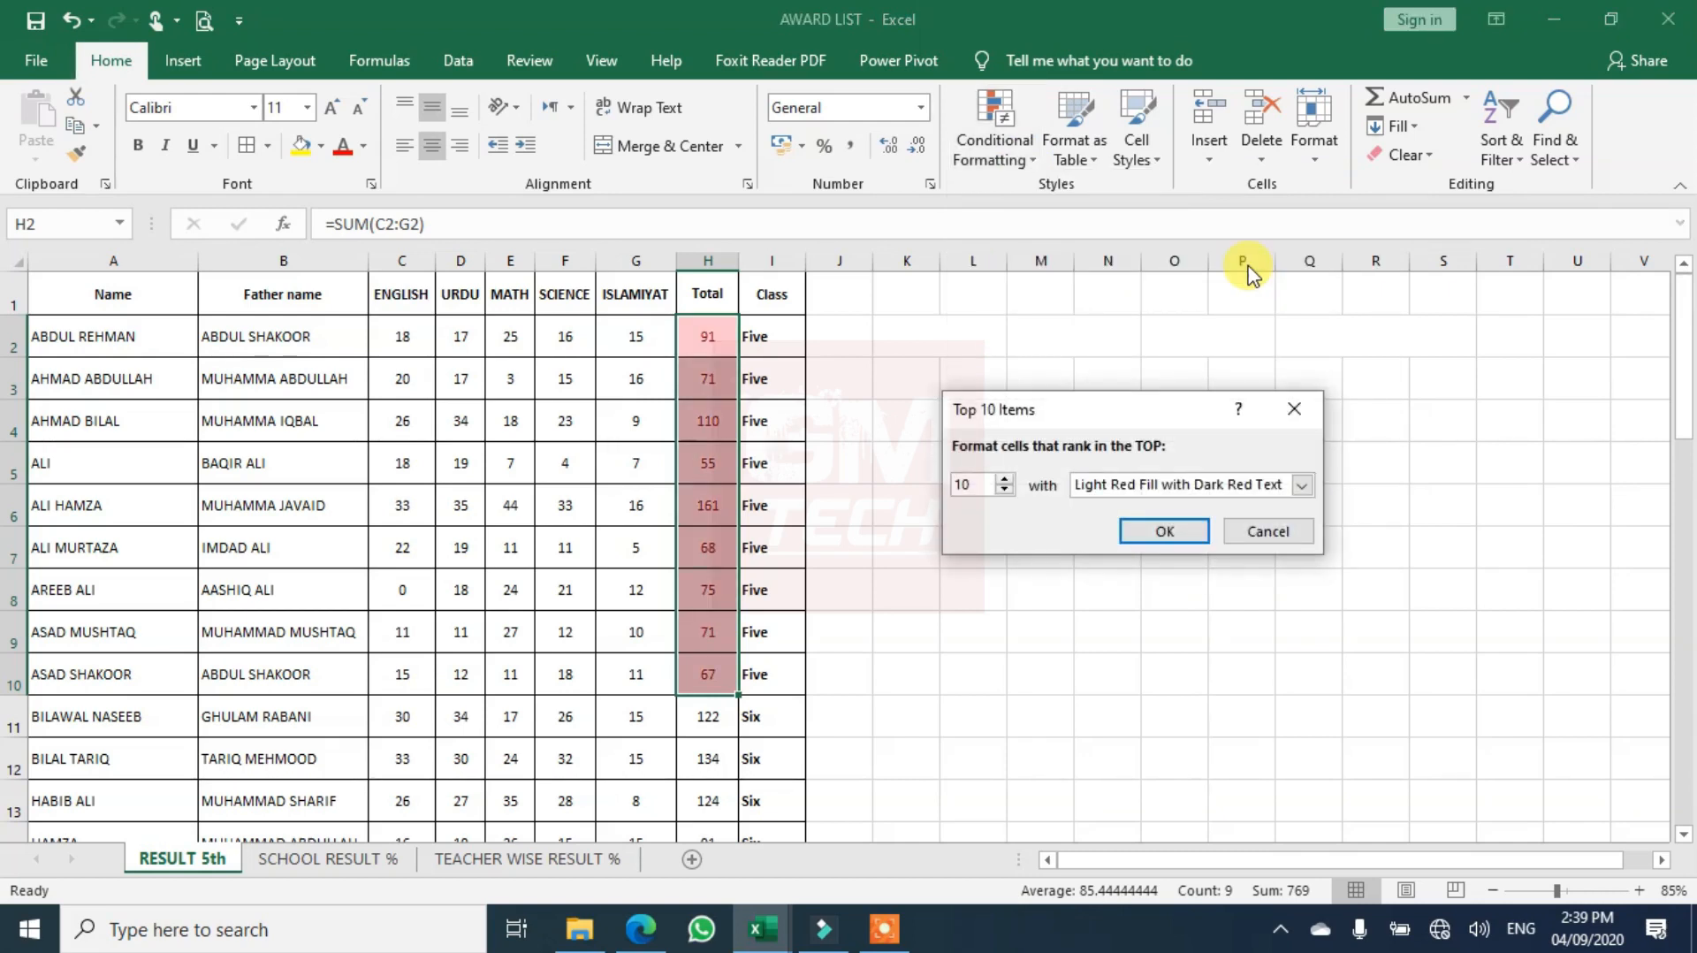
pyautogui.click(1004, 483)
pyautogui.click(1004, 482)
pyautogui.click(1003, 482)
pyautogui.click(1003, 482)
pyautogui.click(1003, 483)
pyautogui.click(1003, 483)
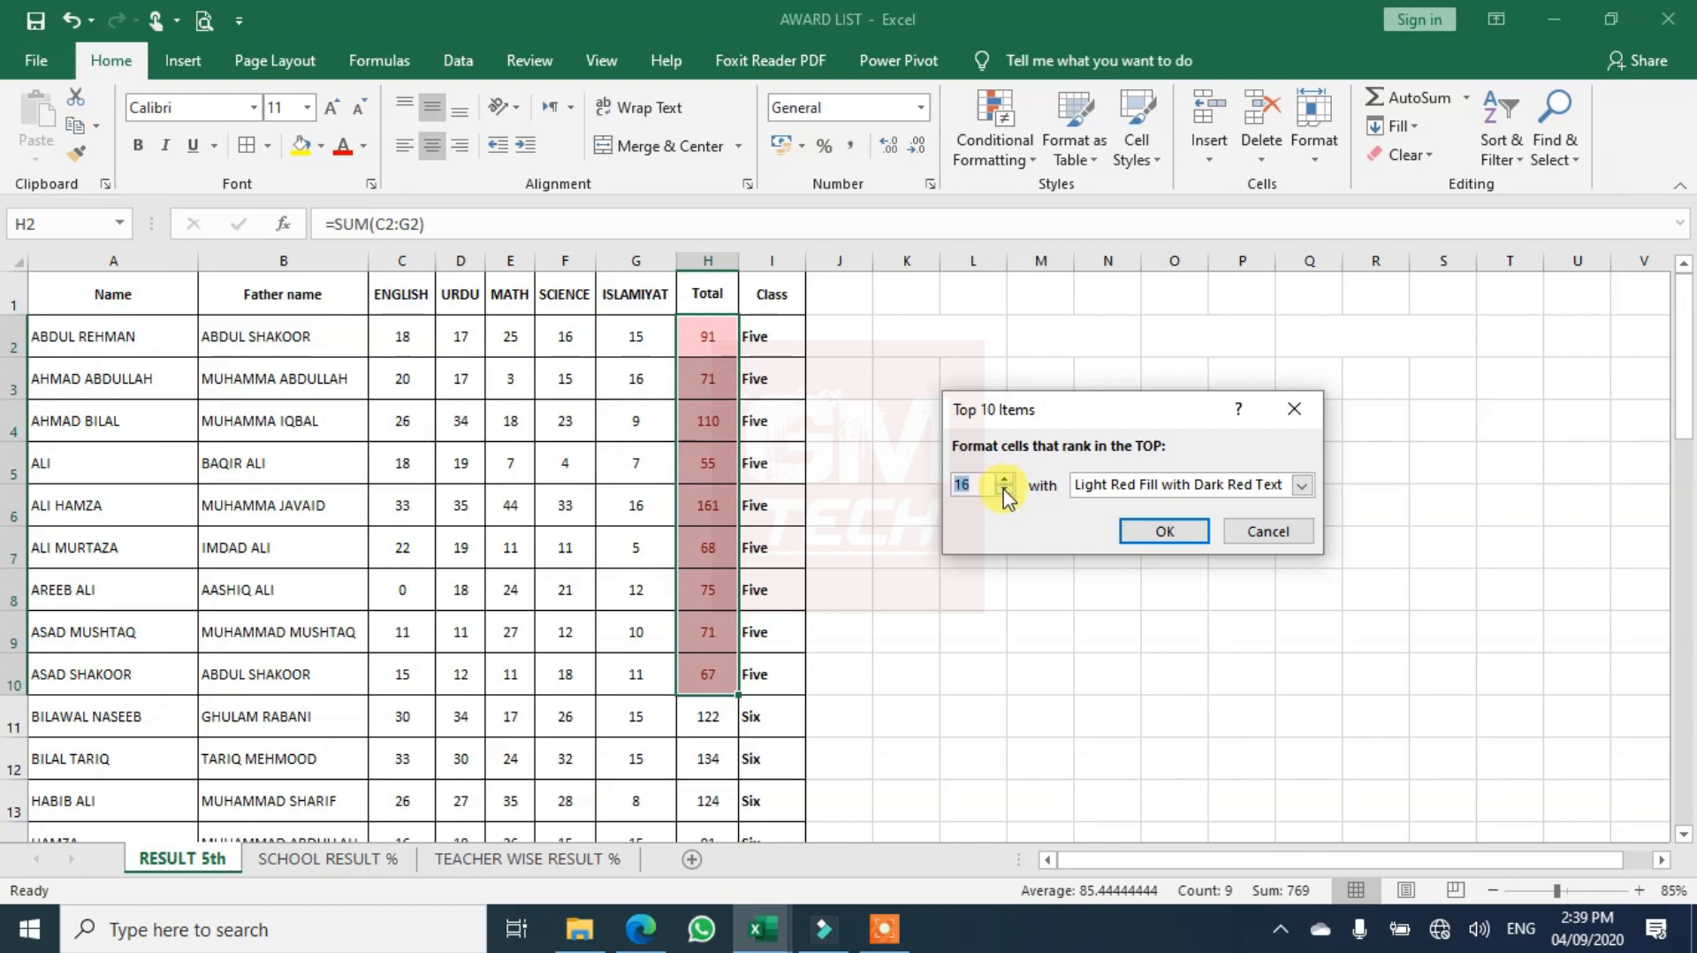
pyautogui.click(1004, 491)
pyautogui.click(1005, 491)
pyautogui.click(1004, 490)
pyautogui.click(1005, 491)
pyautogui.click(1004, 491)
pyautogui.click(1004, 491)
pyautogui.click(1005, 490)
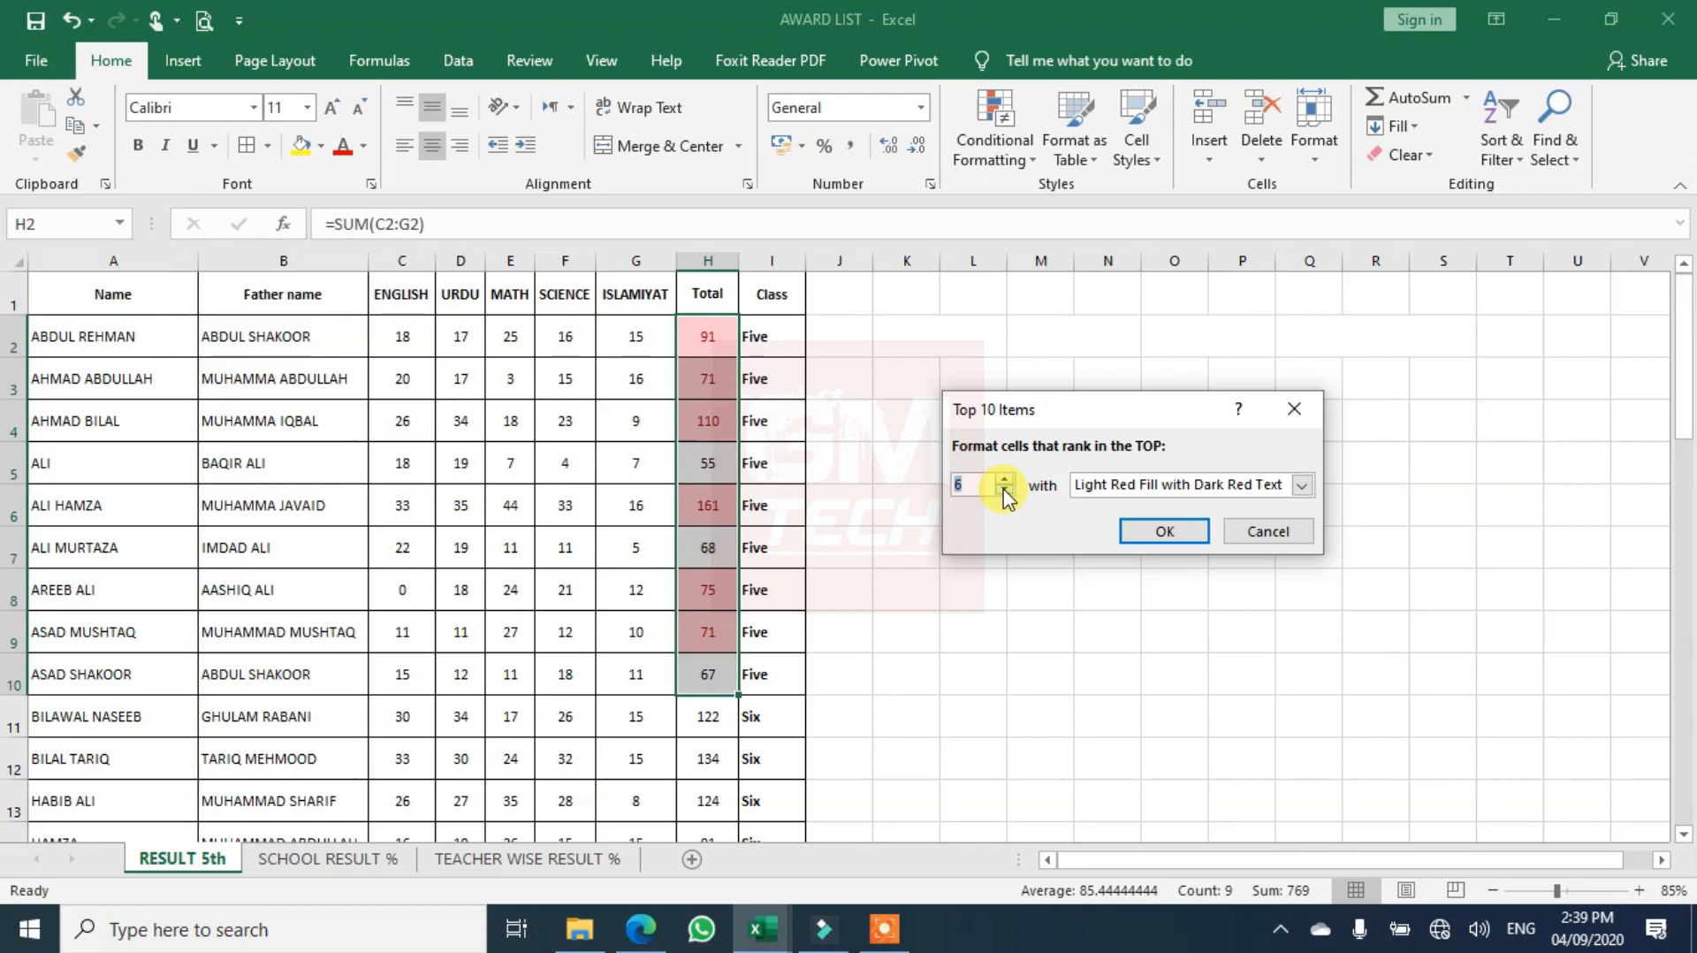
pyautogui.click(1004, 490)
pyautogui.click(1005, 490)
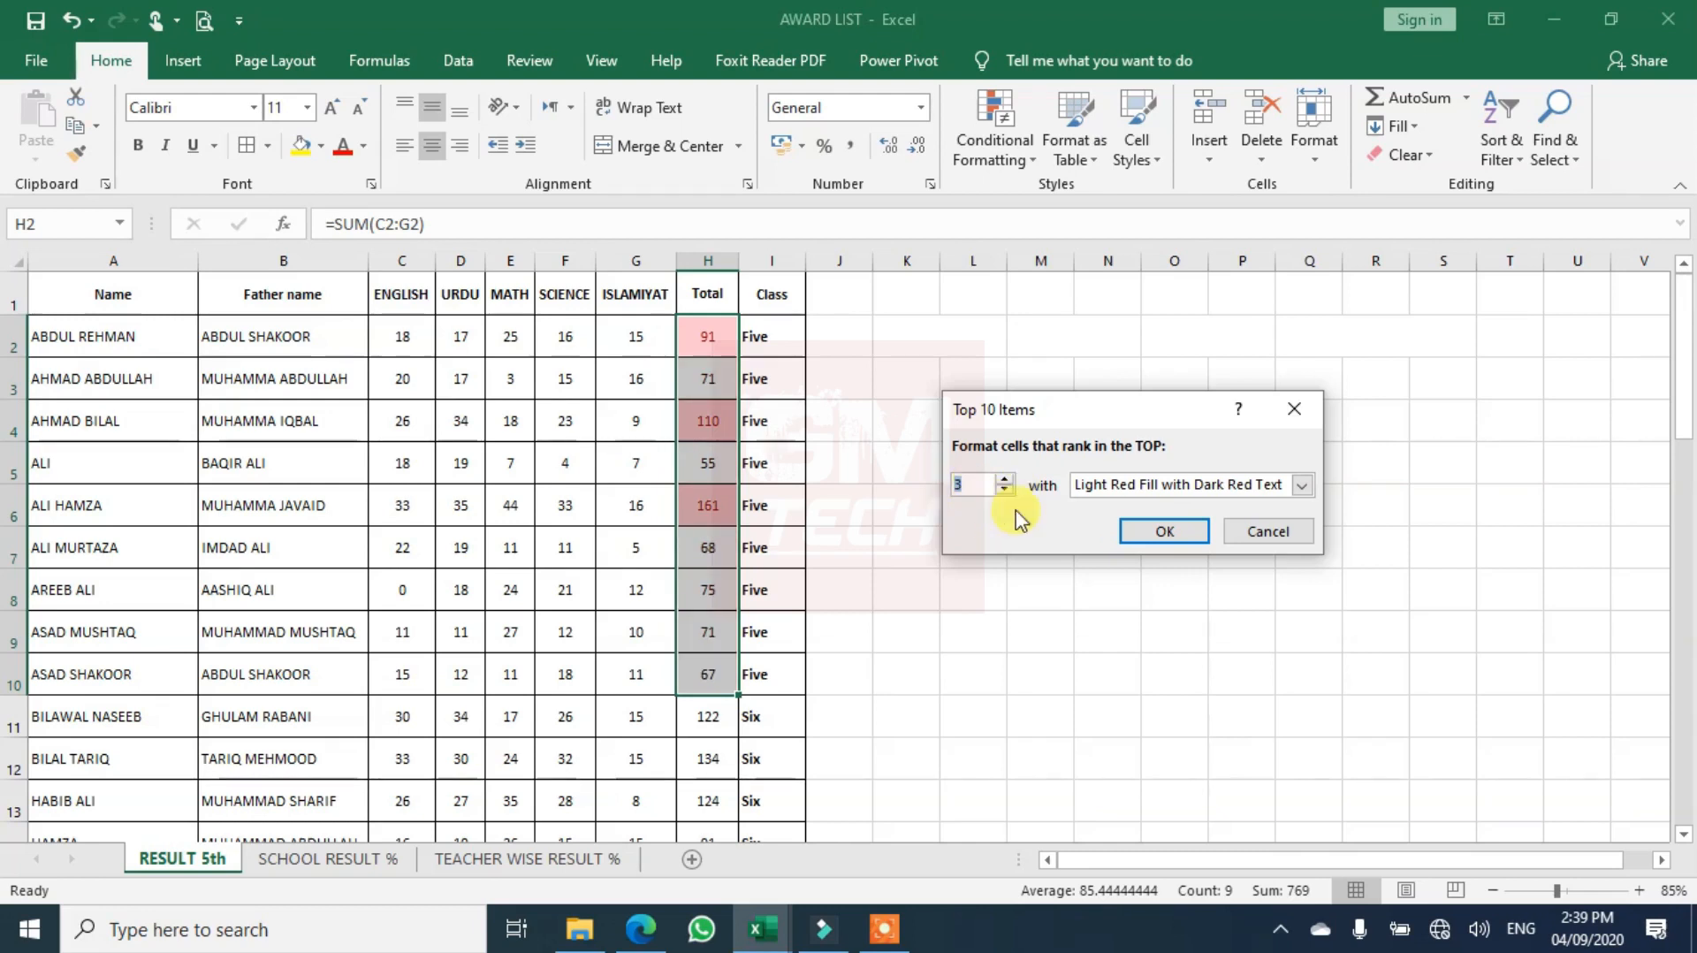
# - Try the top 3 rule with Green Fill with Dark Green Text on the Class Five totals and undo it
pyautogui.click(1152, 495)
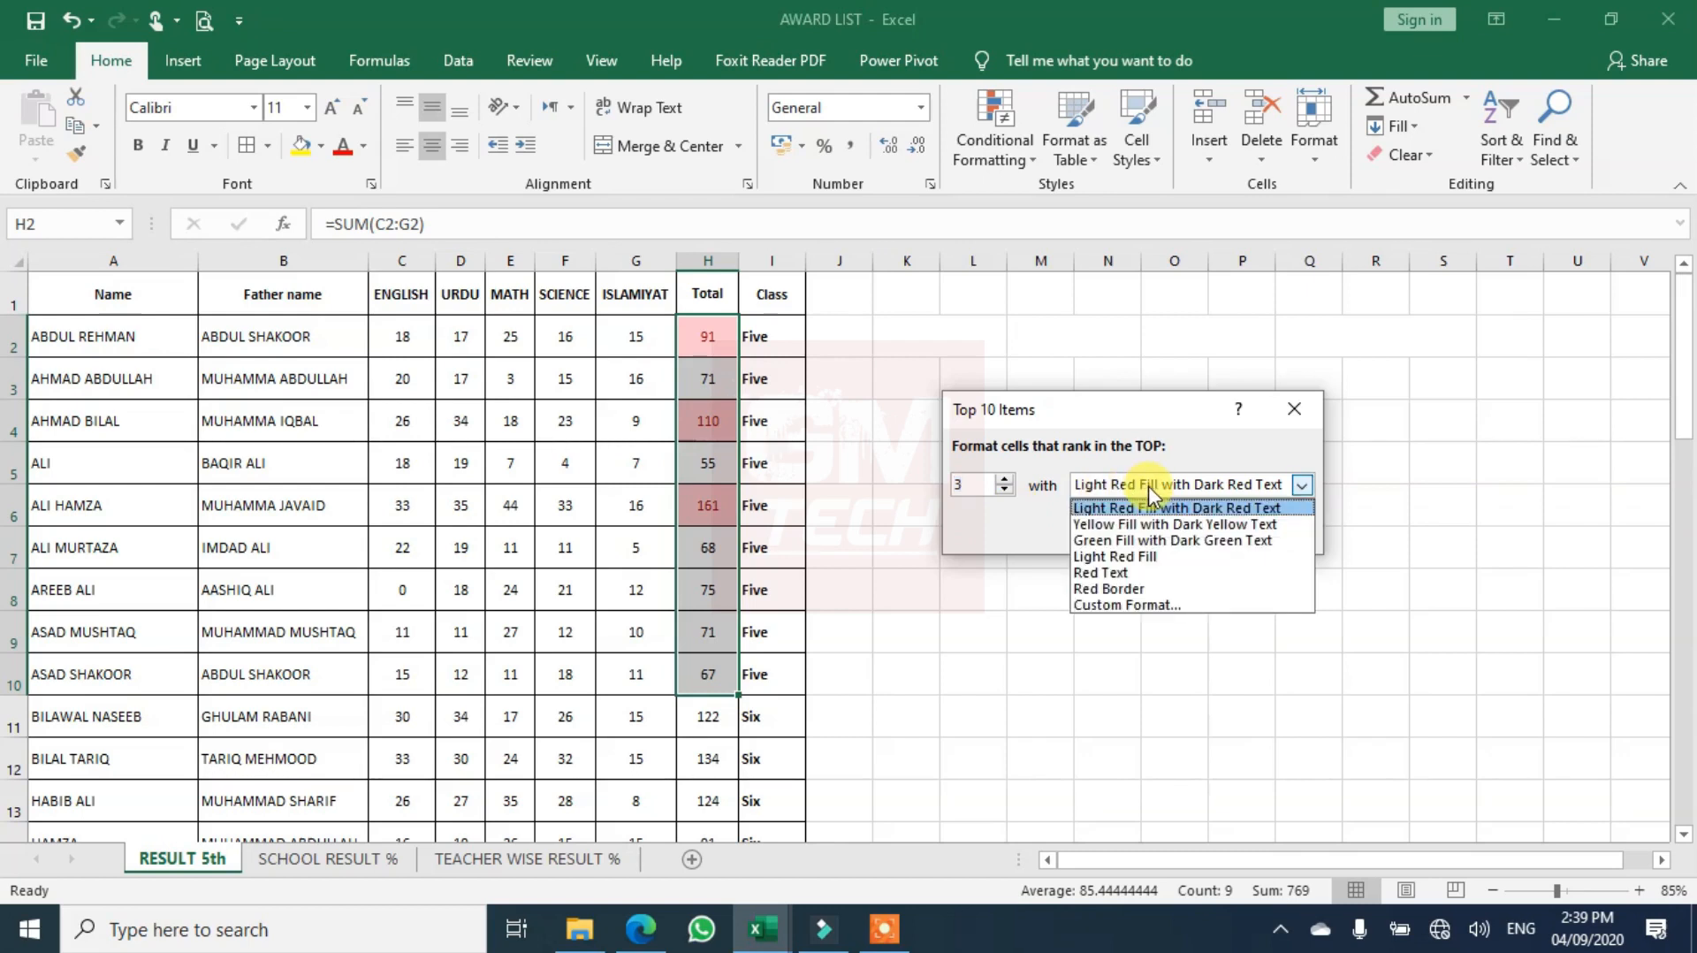
pyautogui.click(1160, 541)
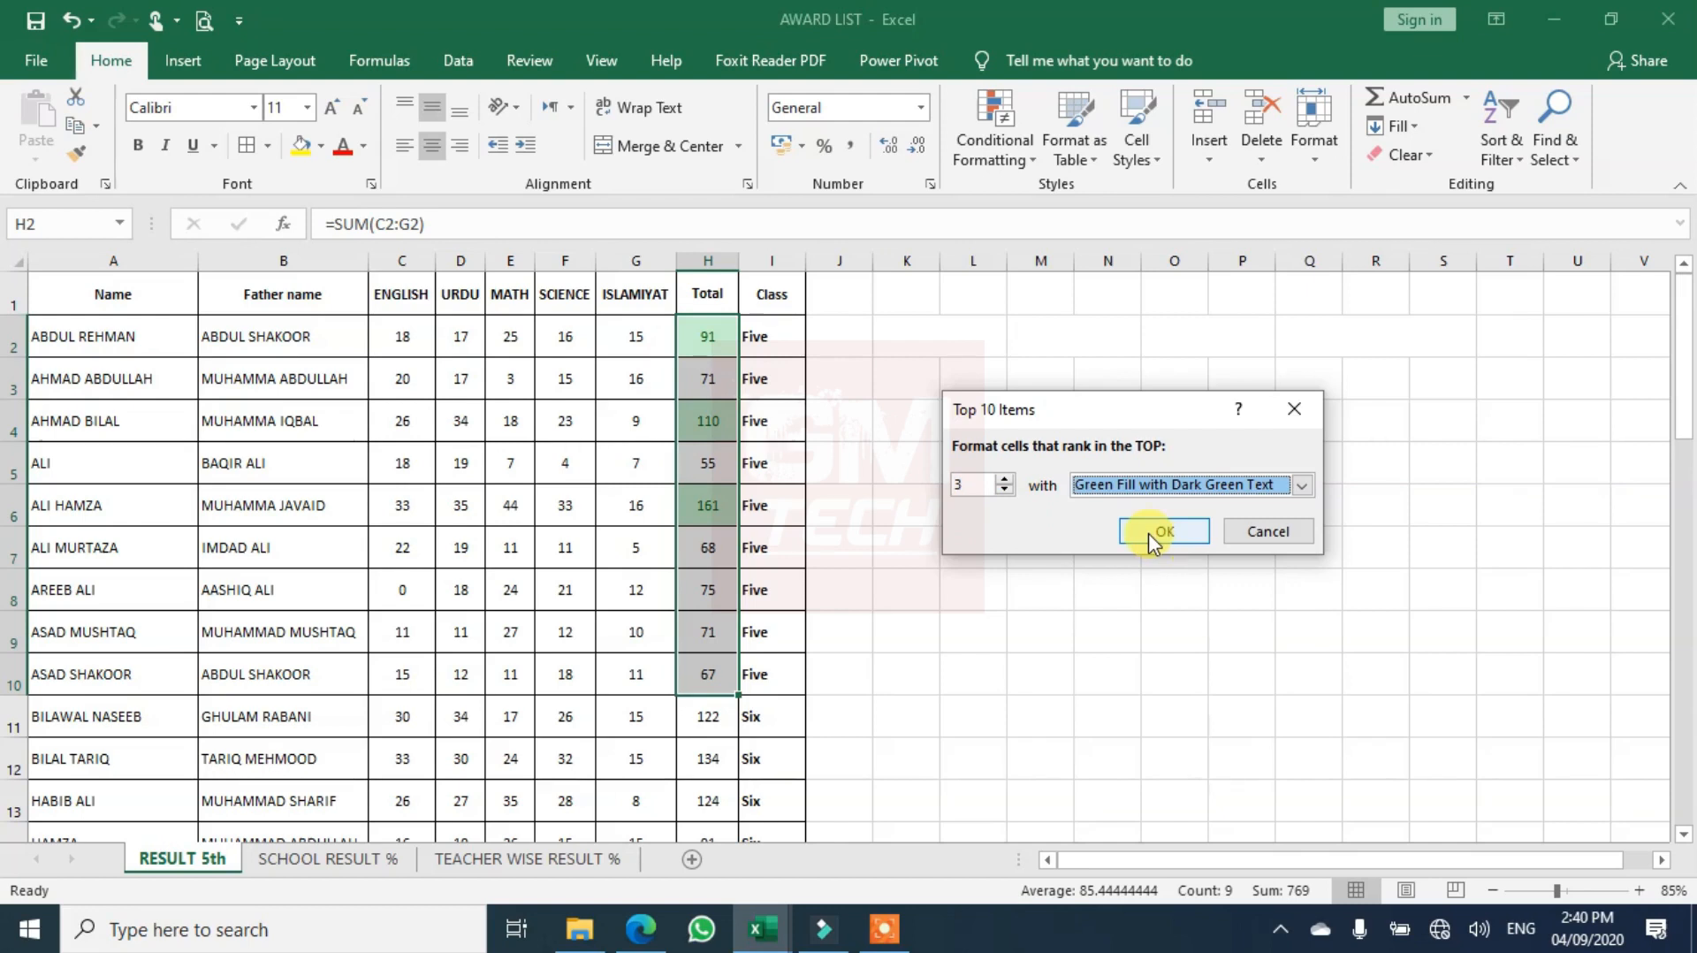
pyautogui.click(1149, 533)
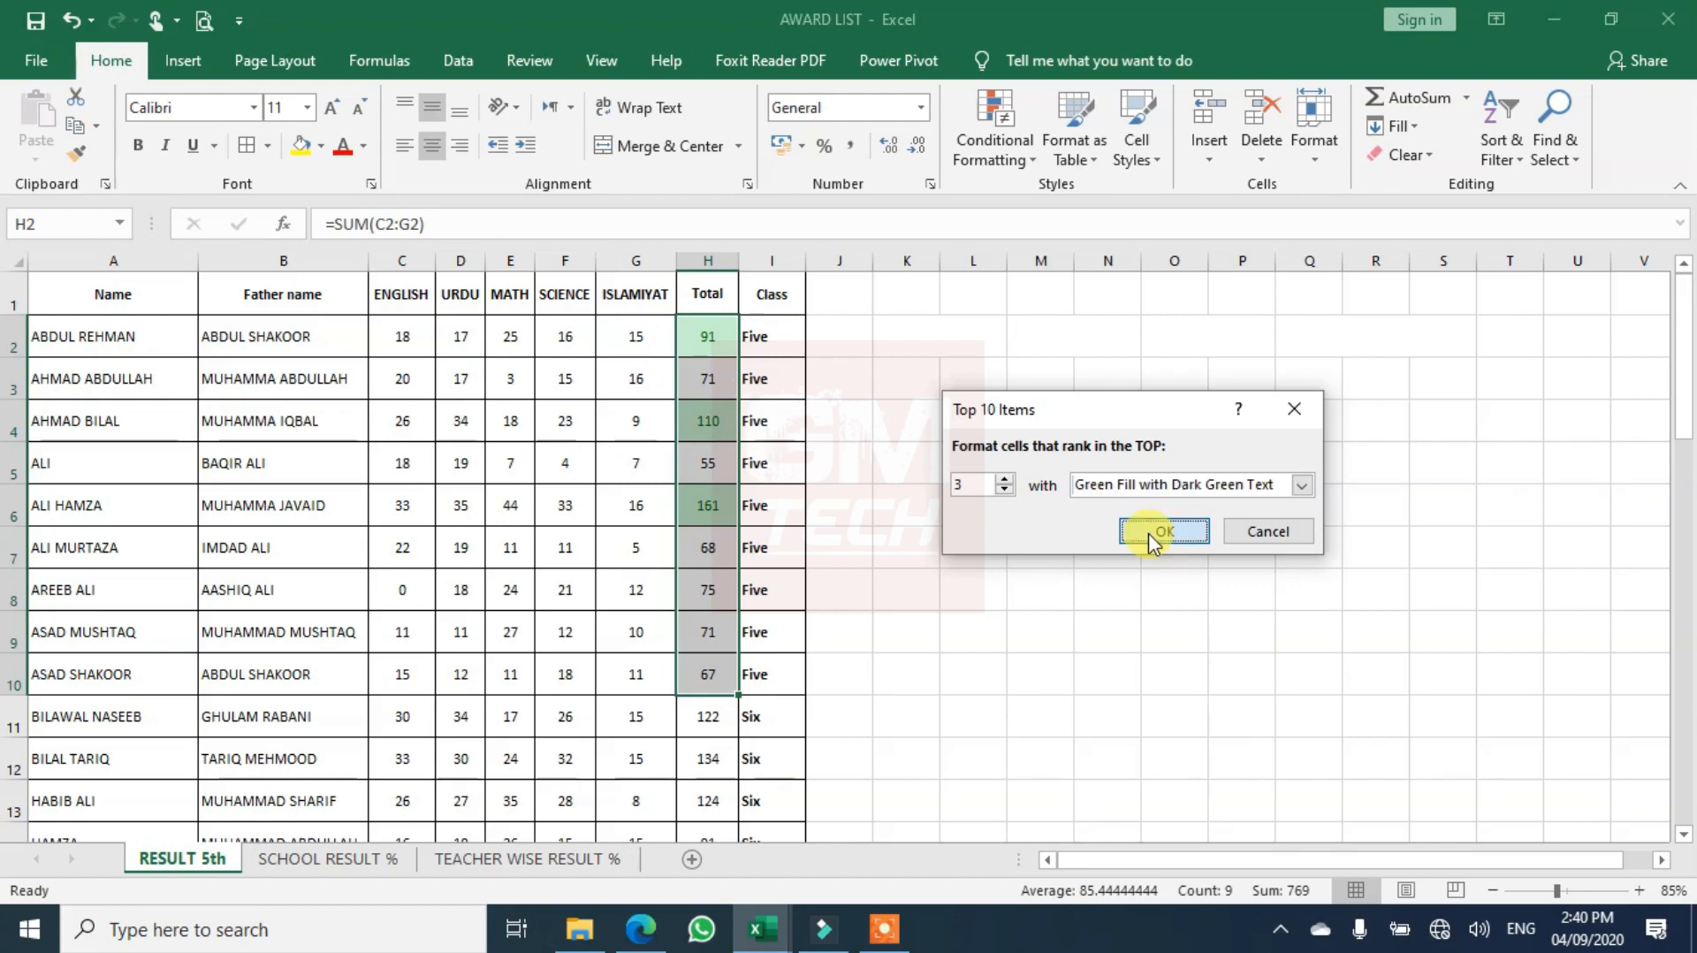
pyautogui.click(924, 517)
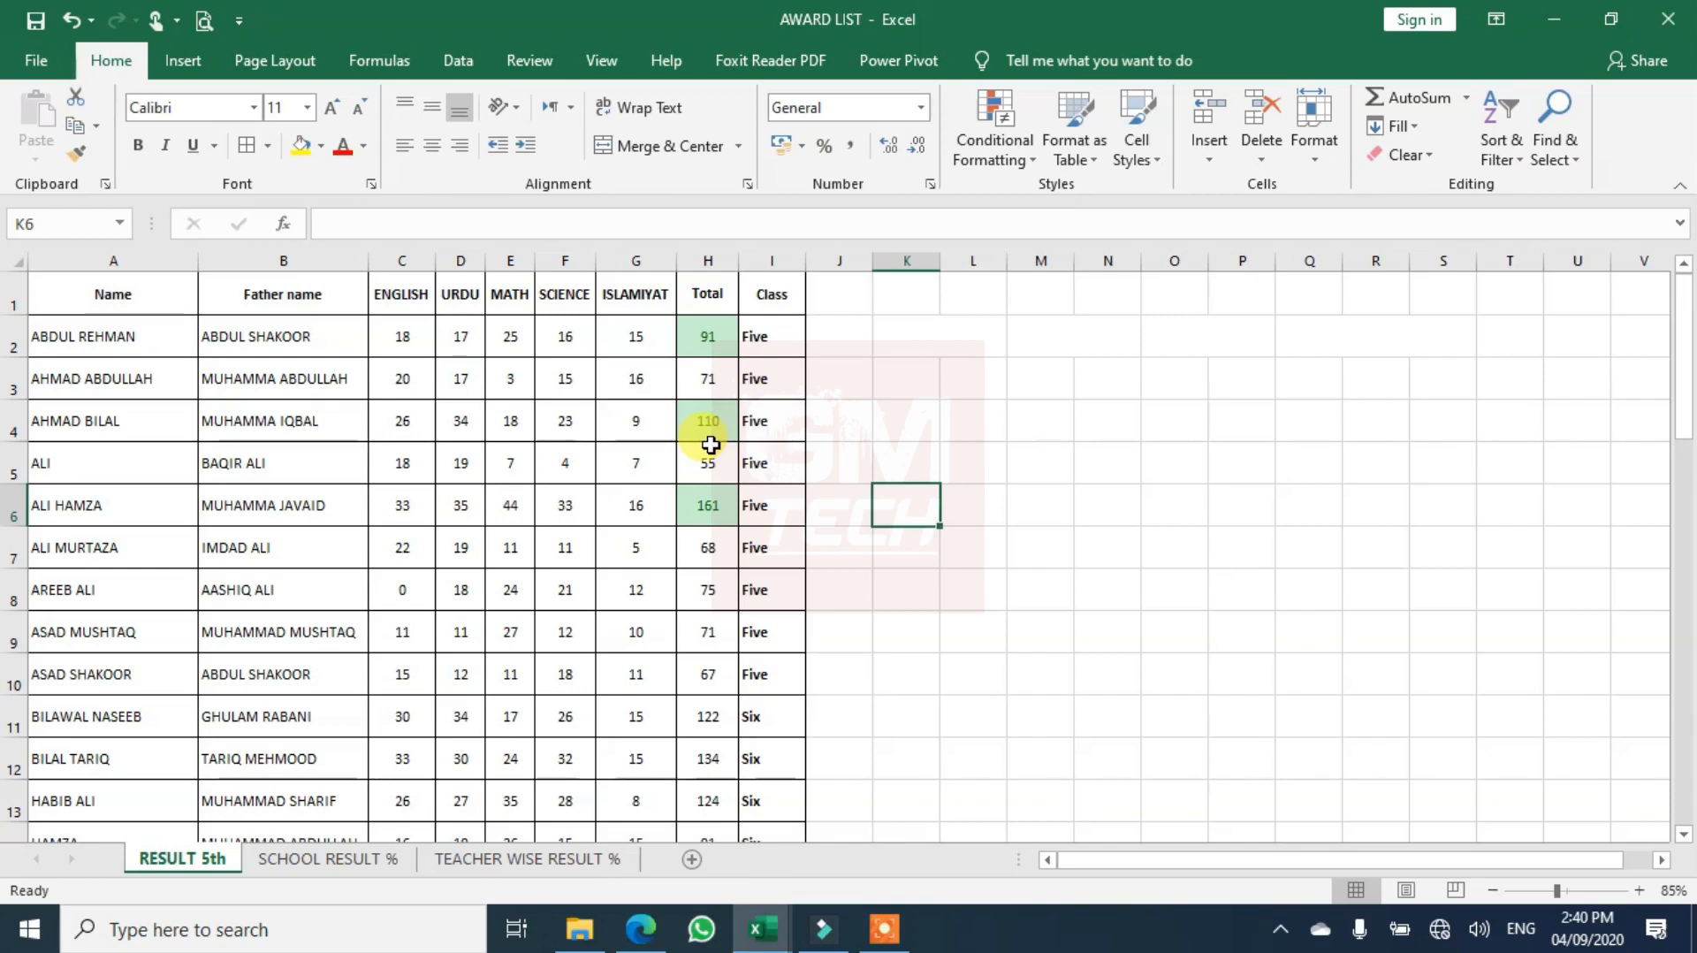
pyautogui.hotkey('ctrl', 'z')
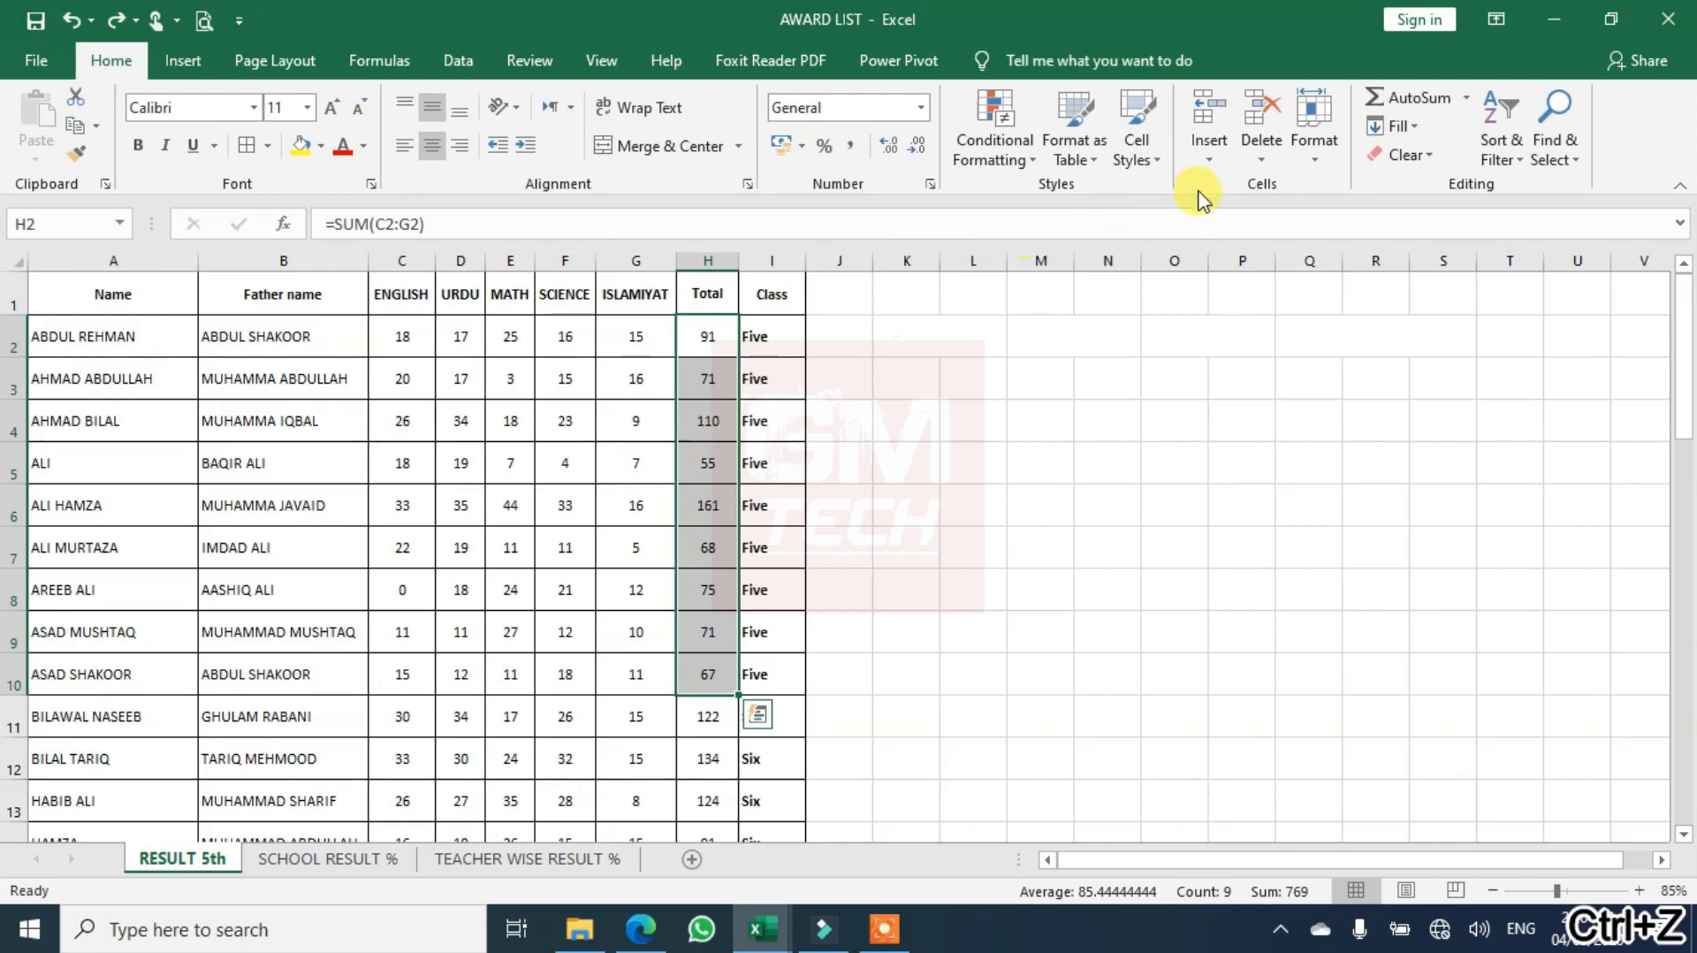
# - Apply the Green - White color scale to the Class Five totals in H2:H10
pyautogui.click(1018, 165)
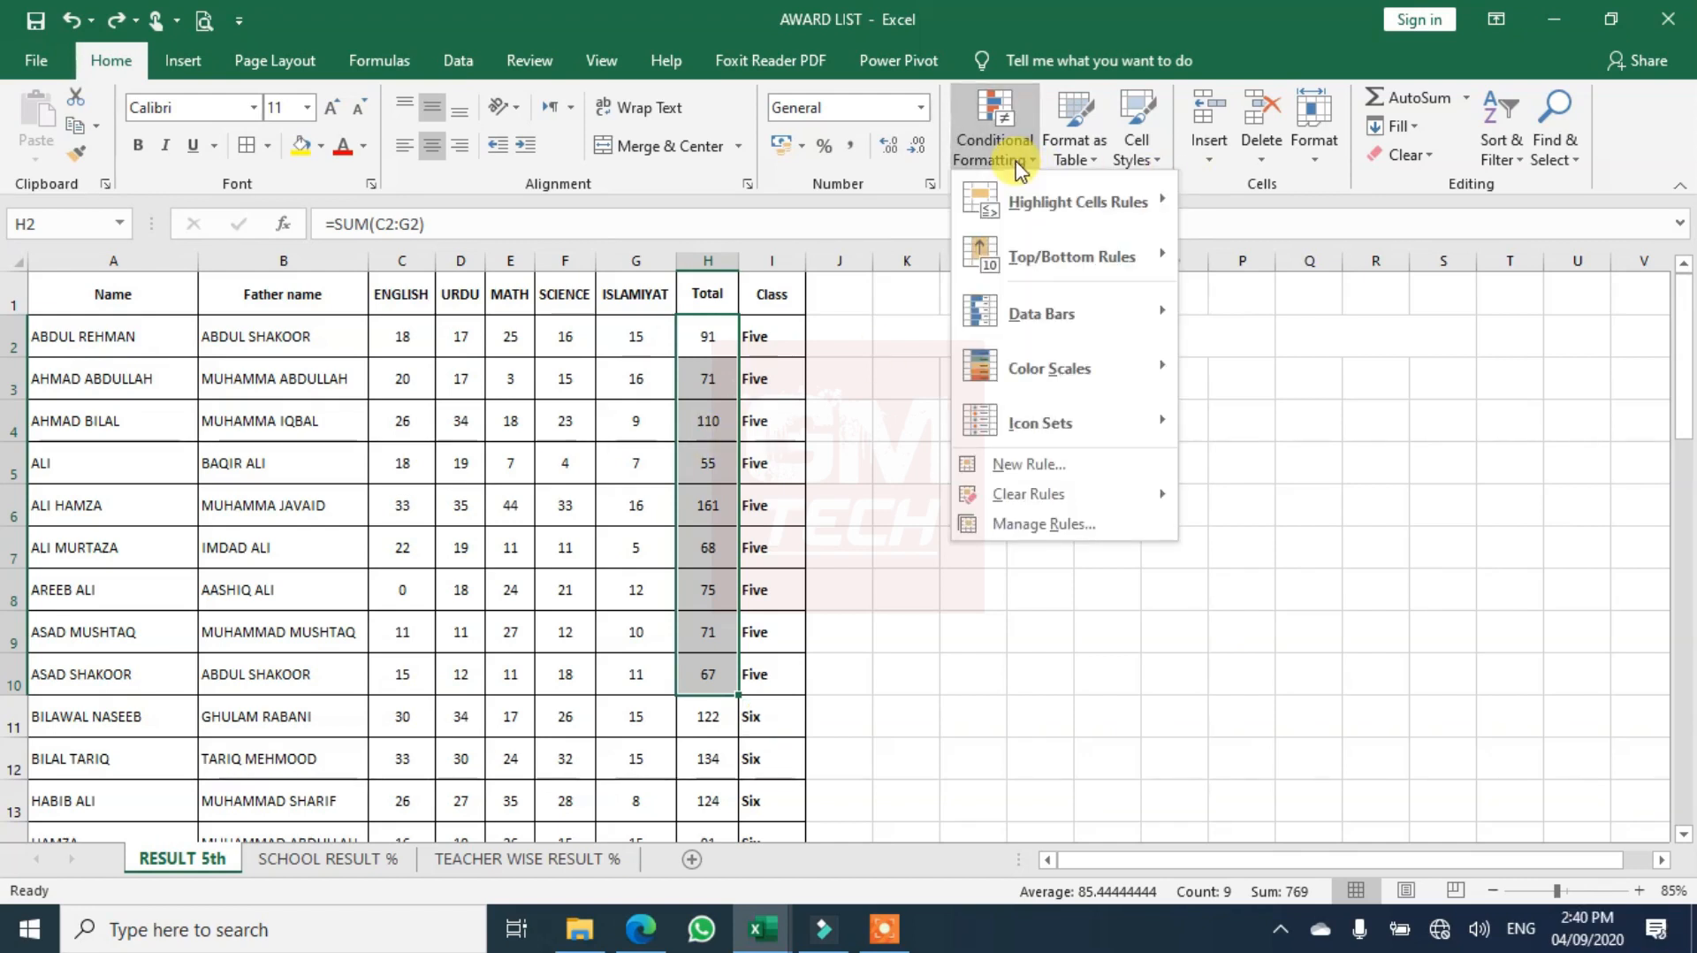
pyautogui.moveTo(1089, 375)
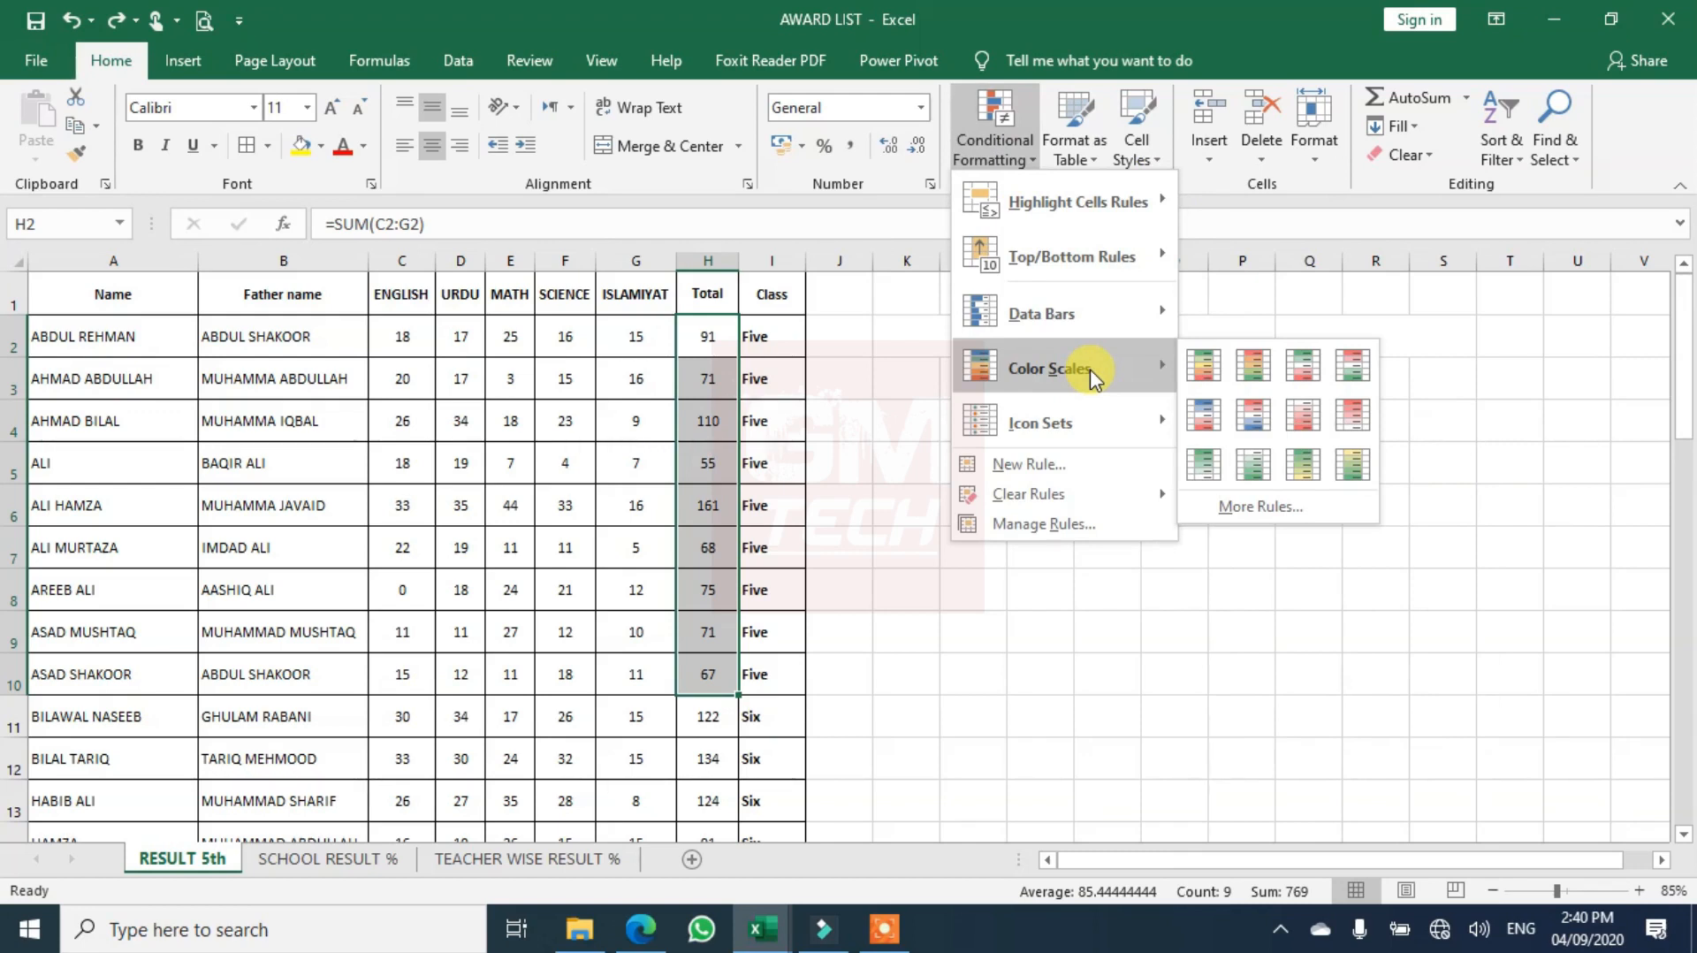
pyautogui.click(1206, 462)
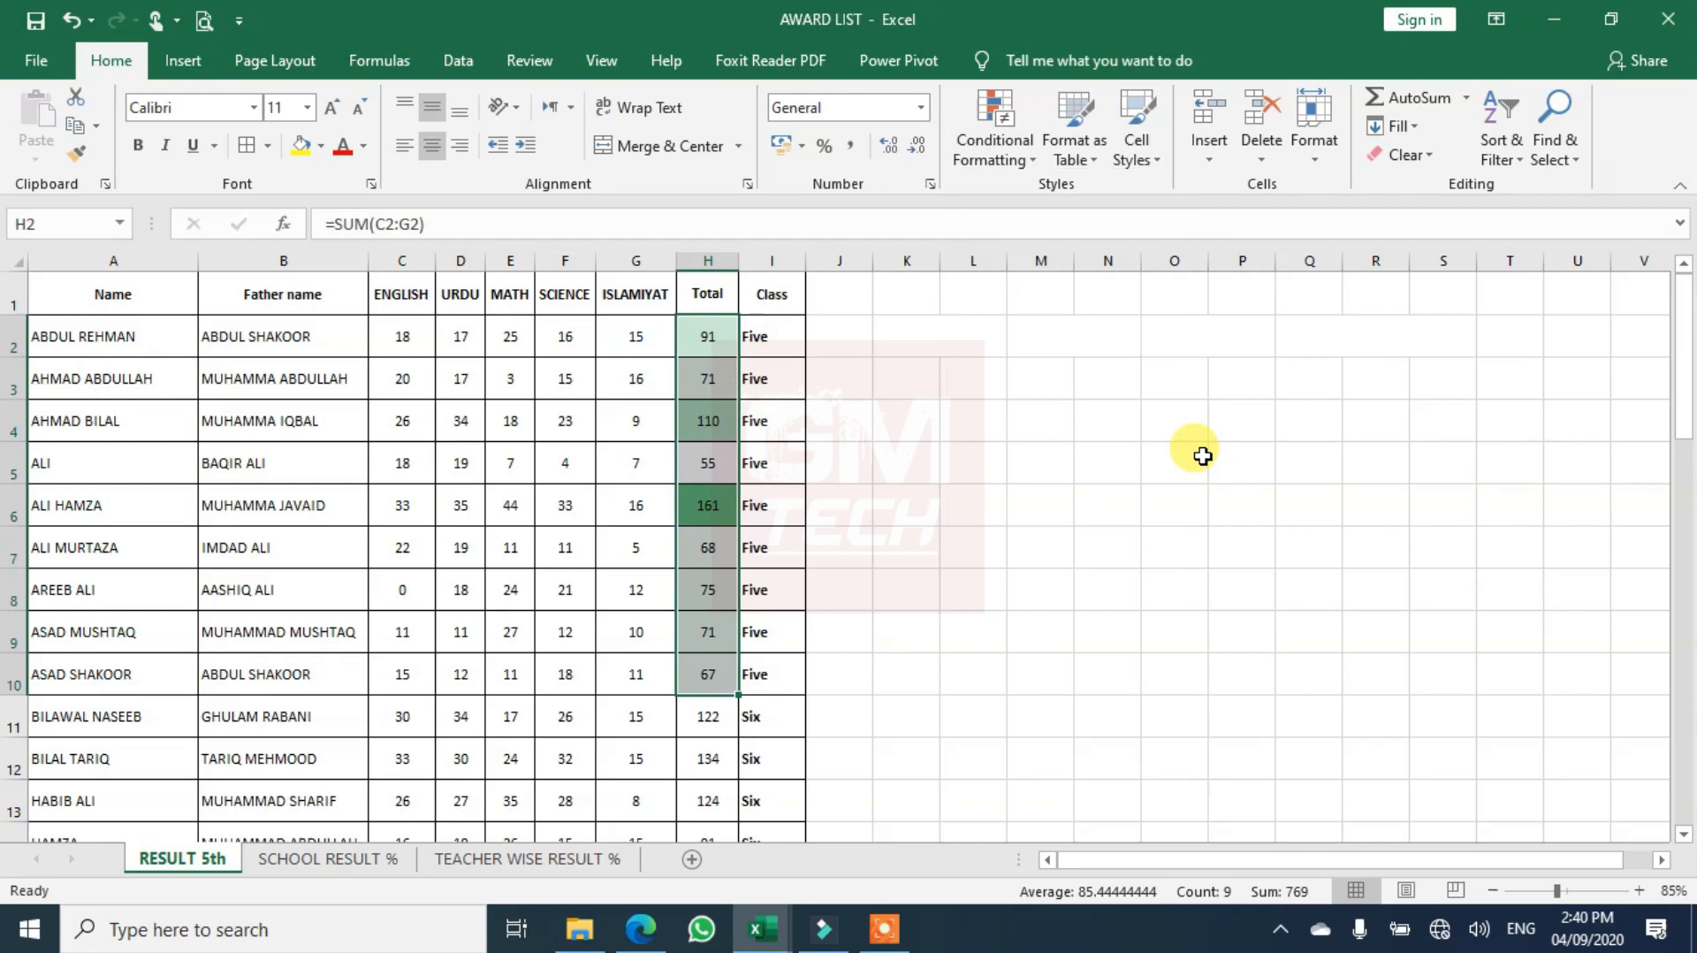
# - Review the conditional formatting rule on H2:H10 in the Rules Manager and inspect the shaded Class Five totals
pyautogui.click(1018, 159)
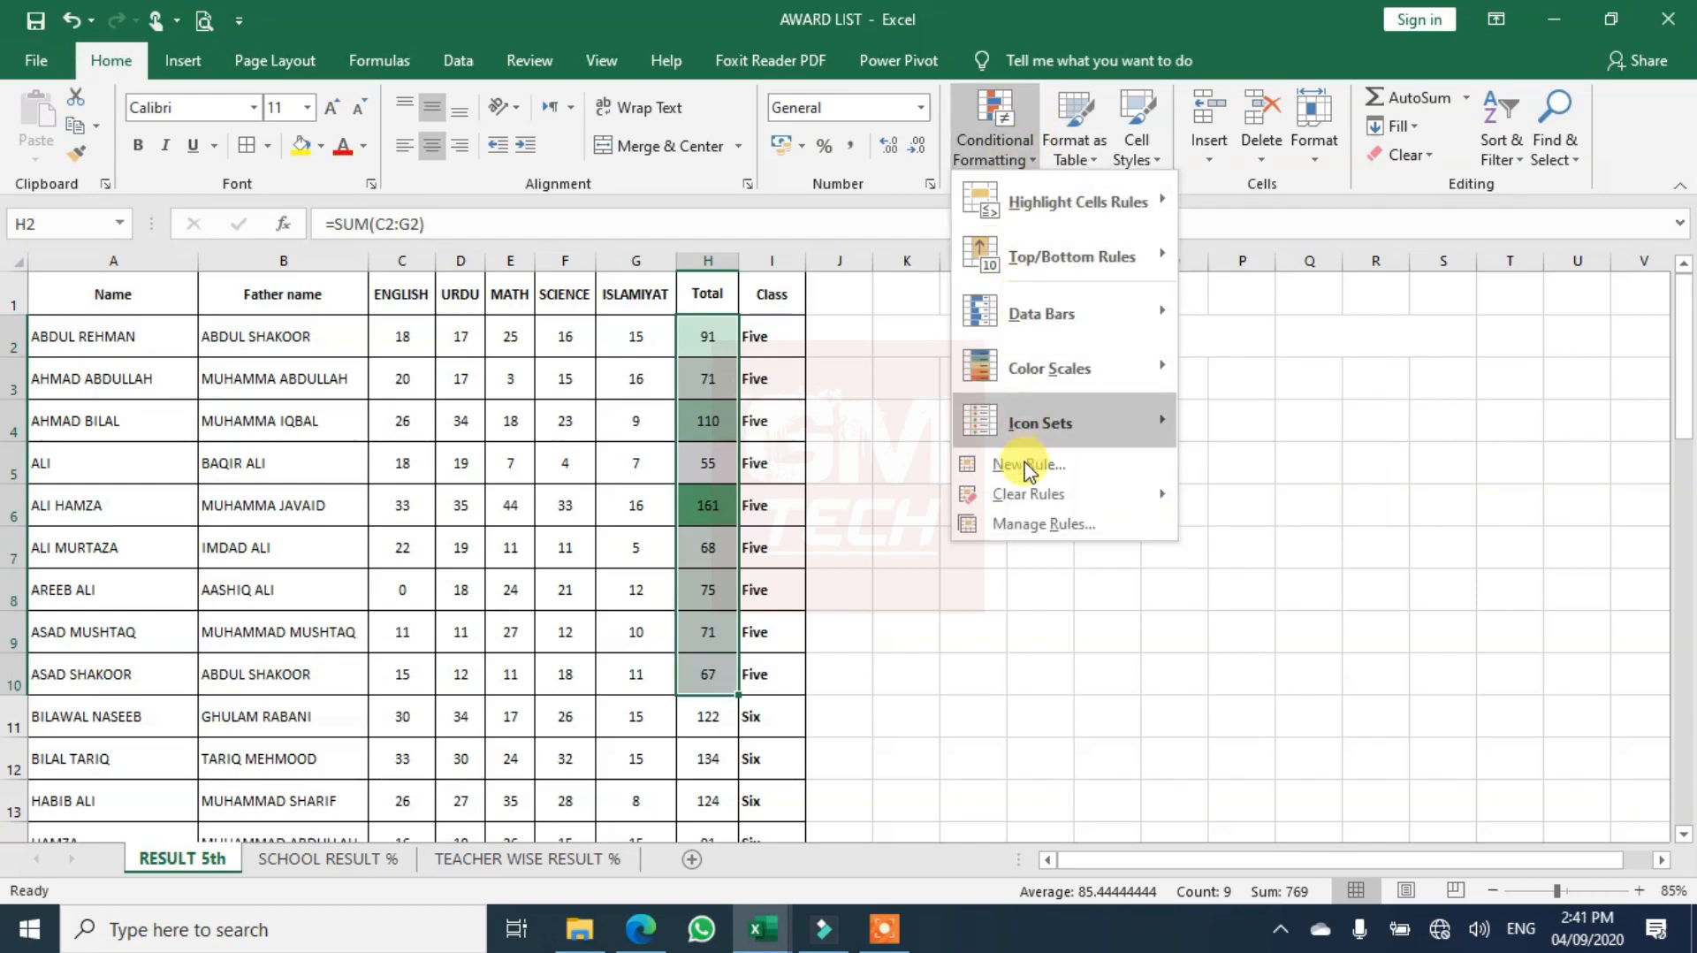
pyautogui.click(1026, 526)
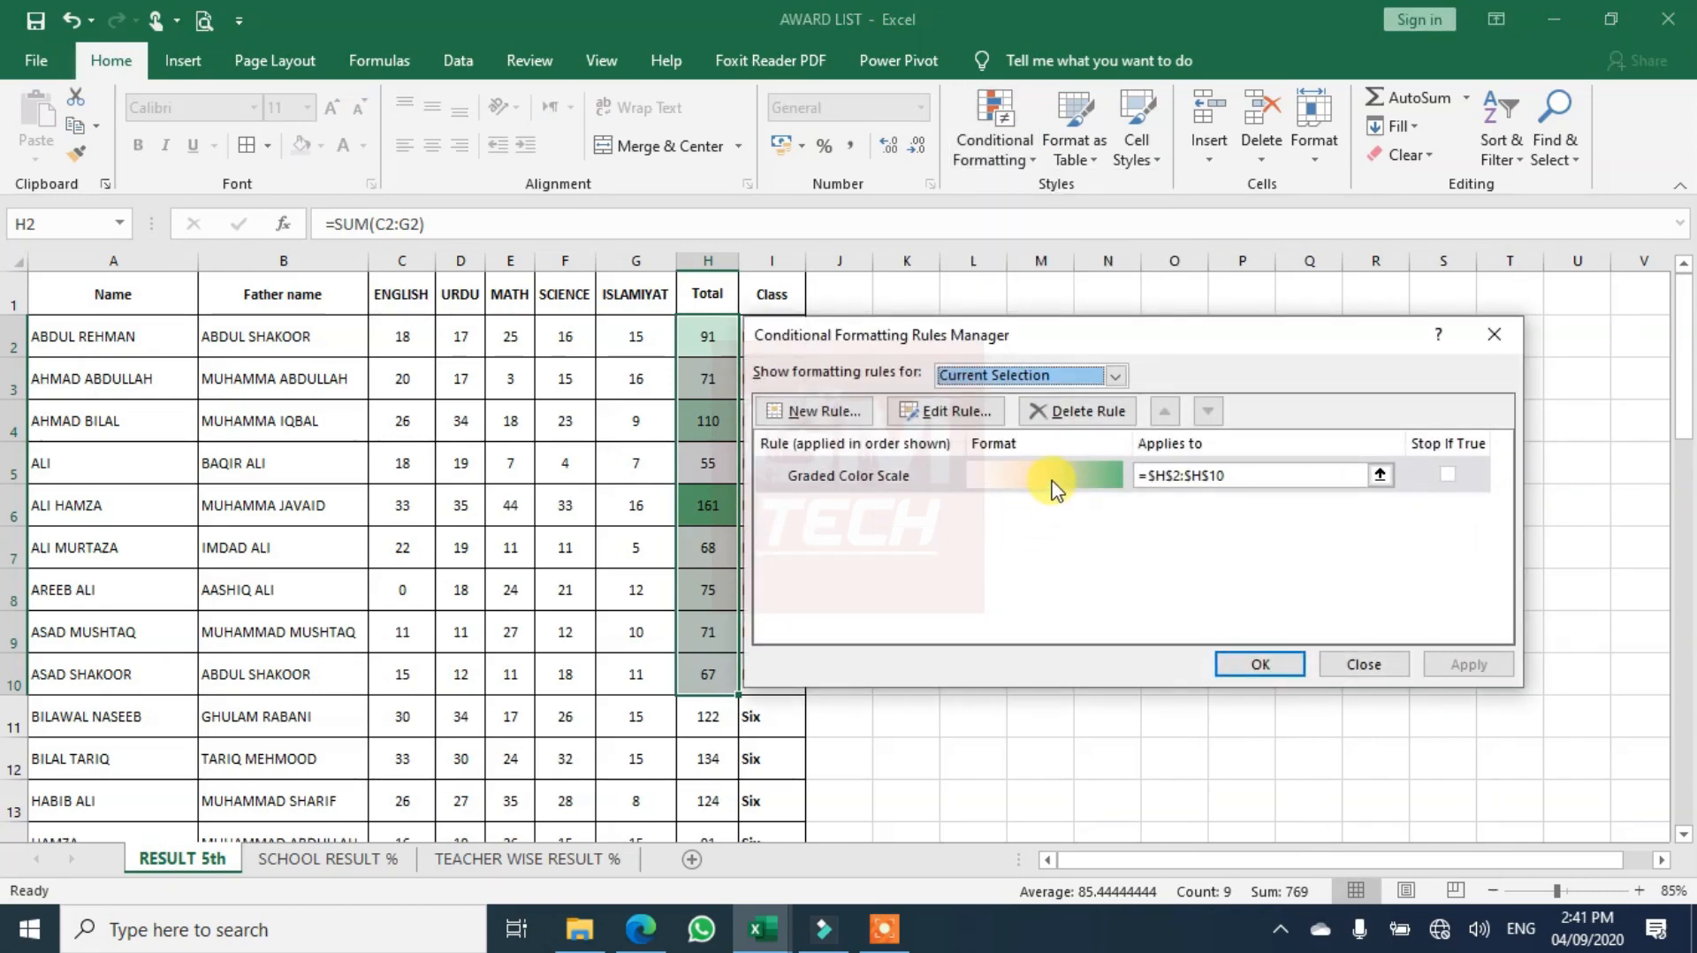
pyautogui.click(1362, 667)
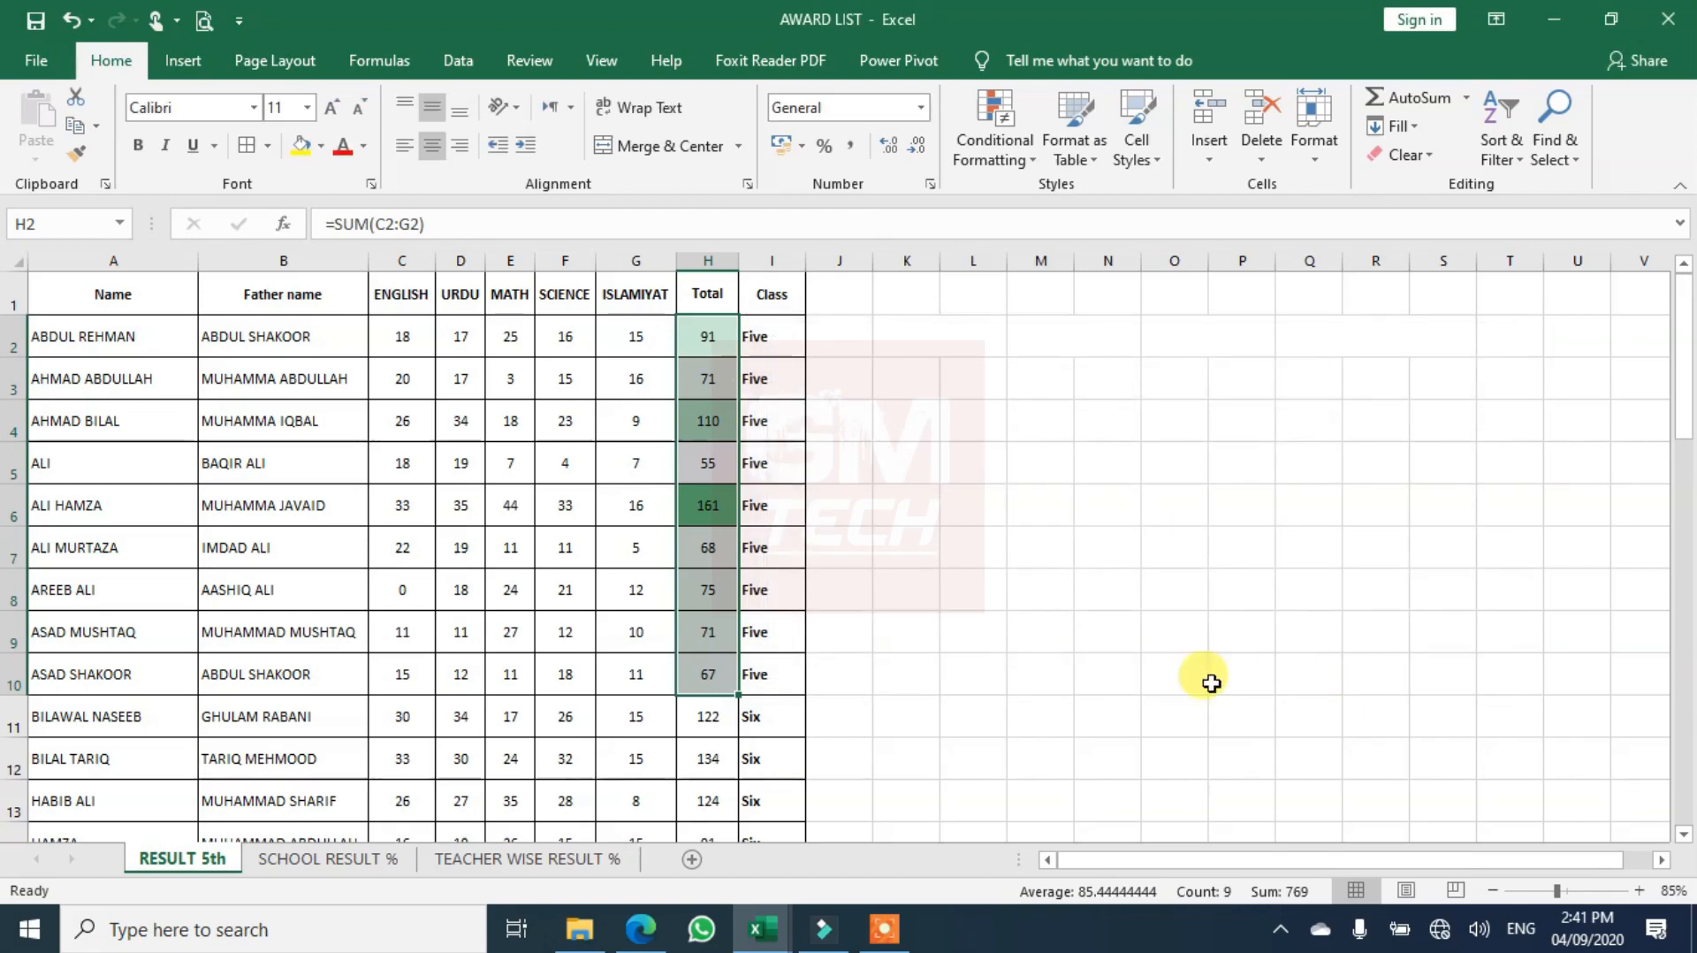
pyautogui.click(710, 622)
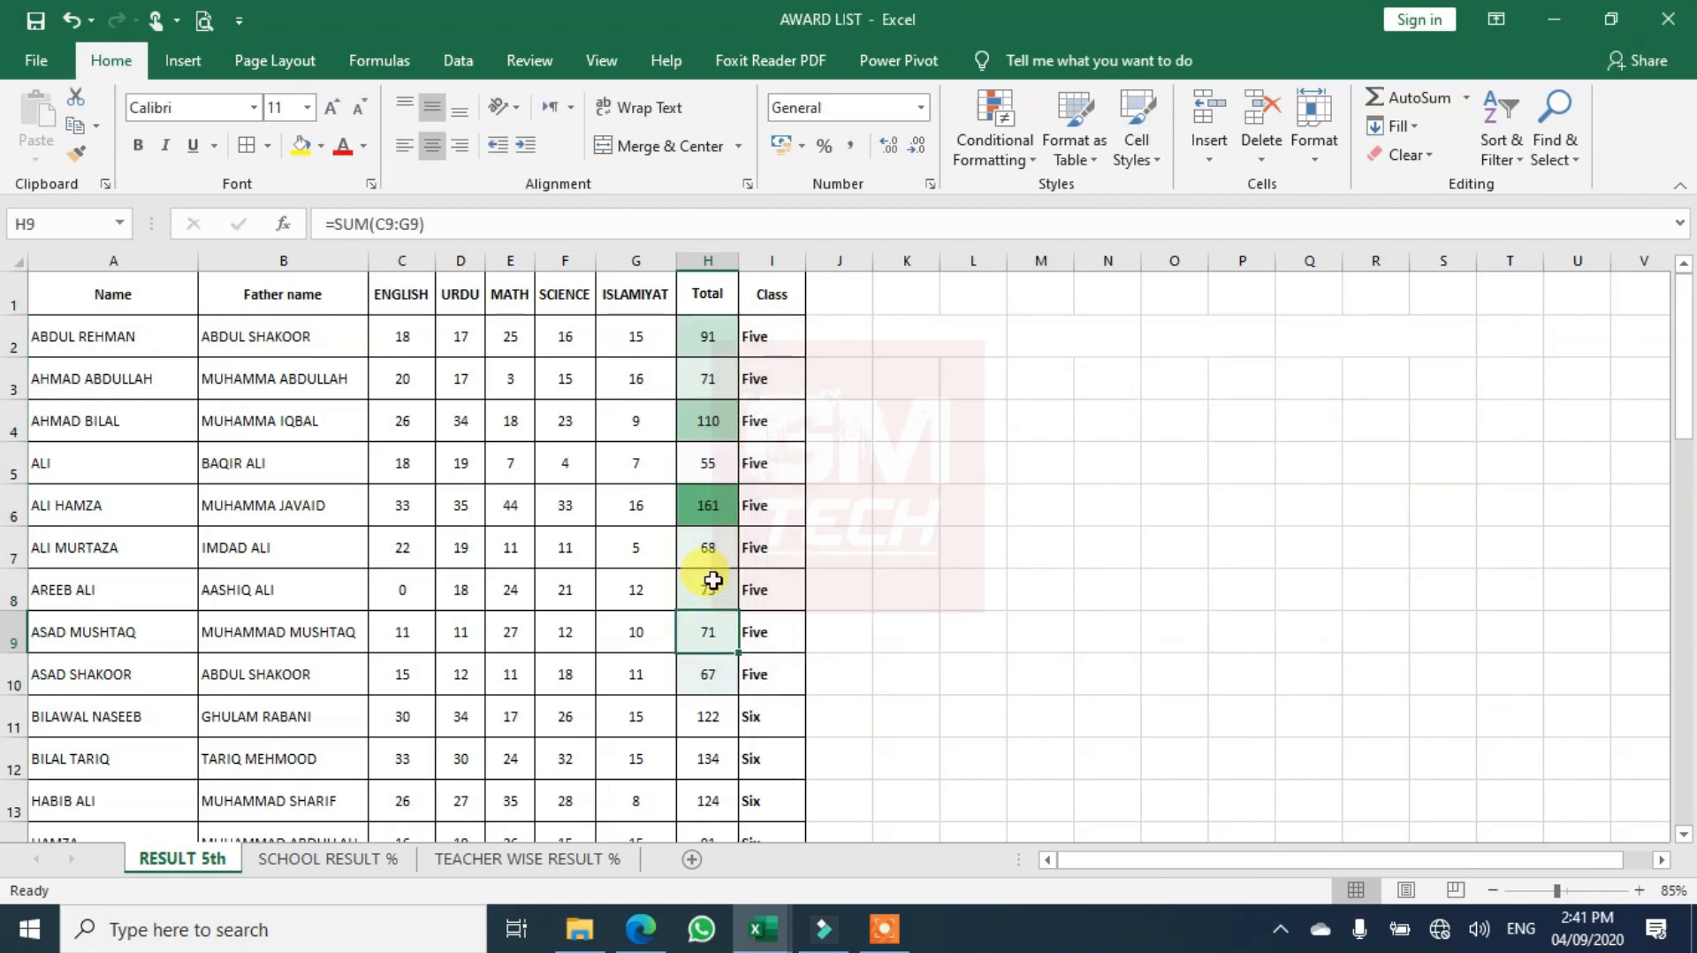
pyautogui.click(701, 499)
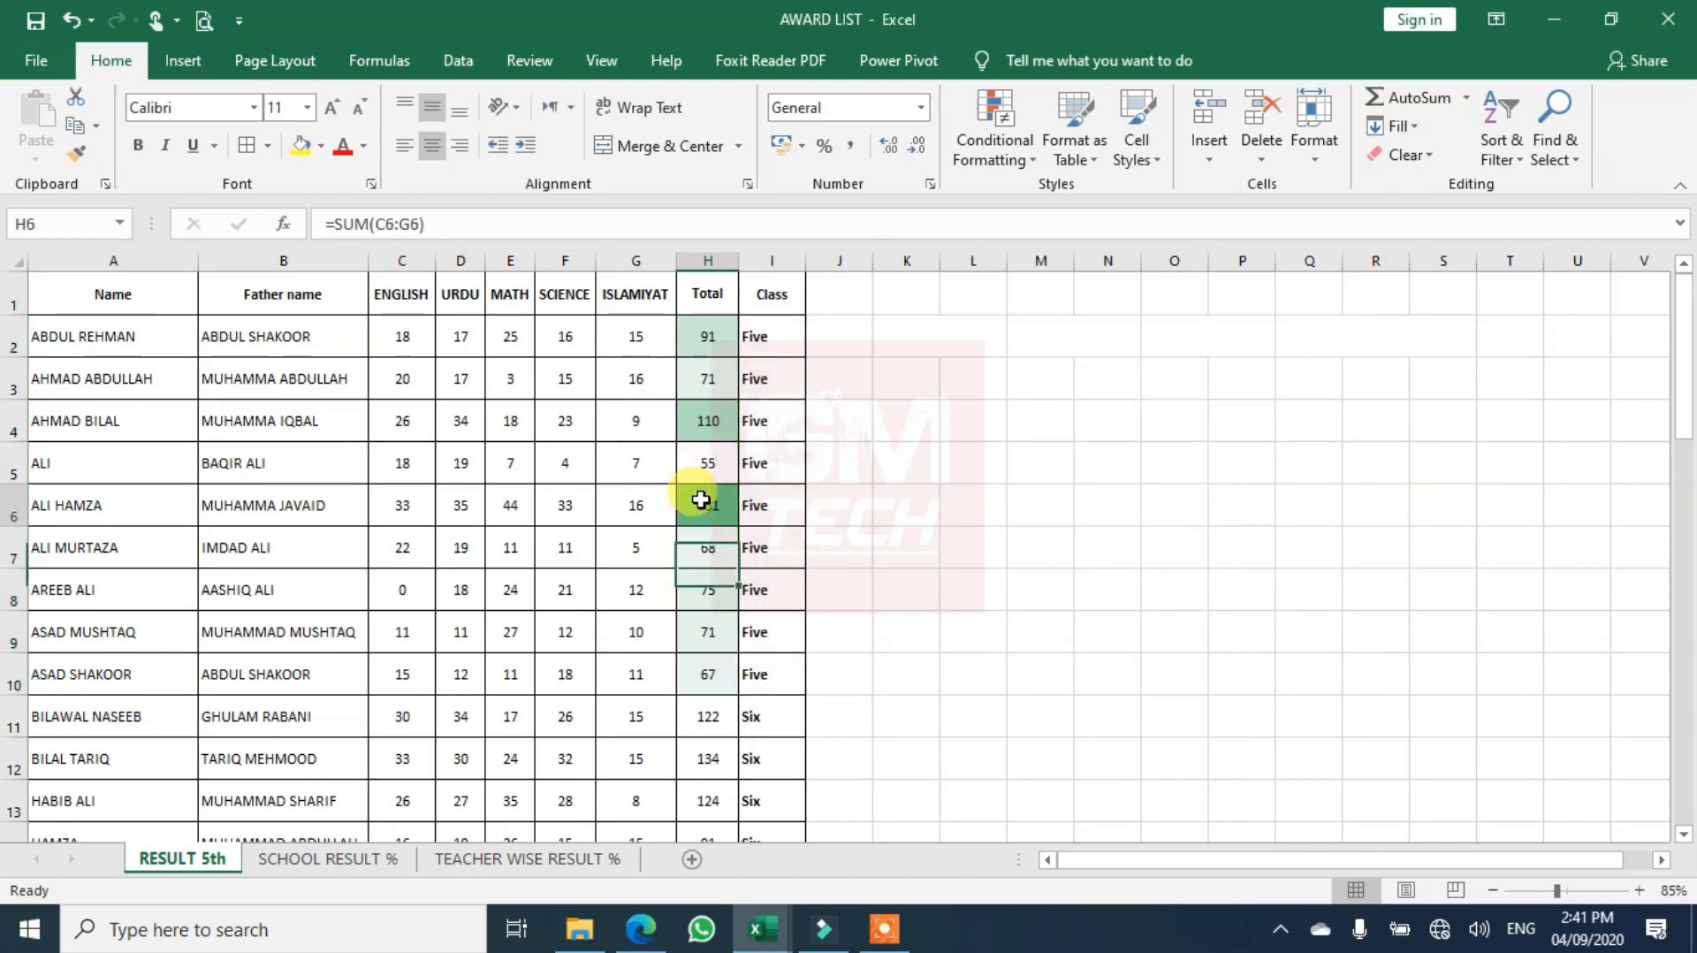
pyautogui.click(708, 426)
pyautogui.click(704, 336)
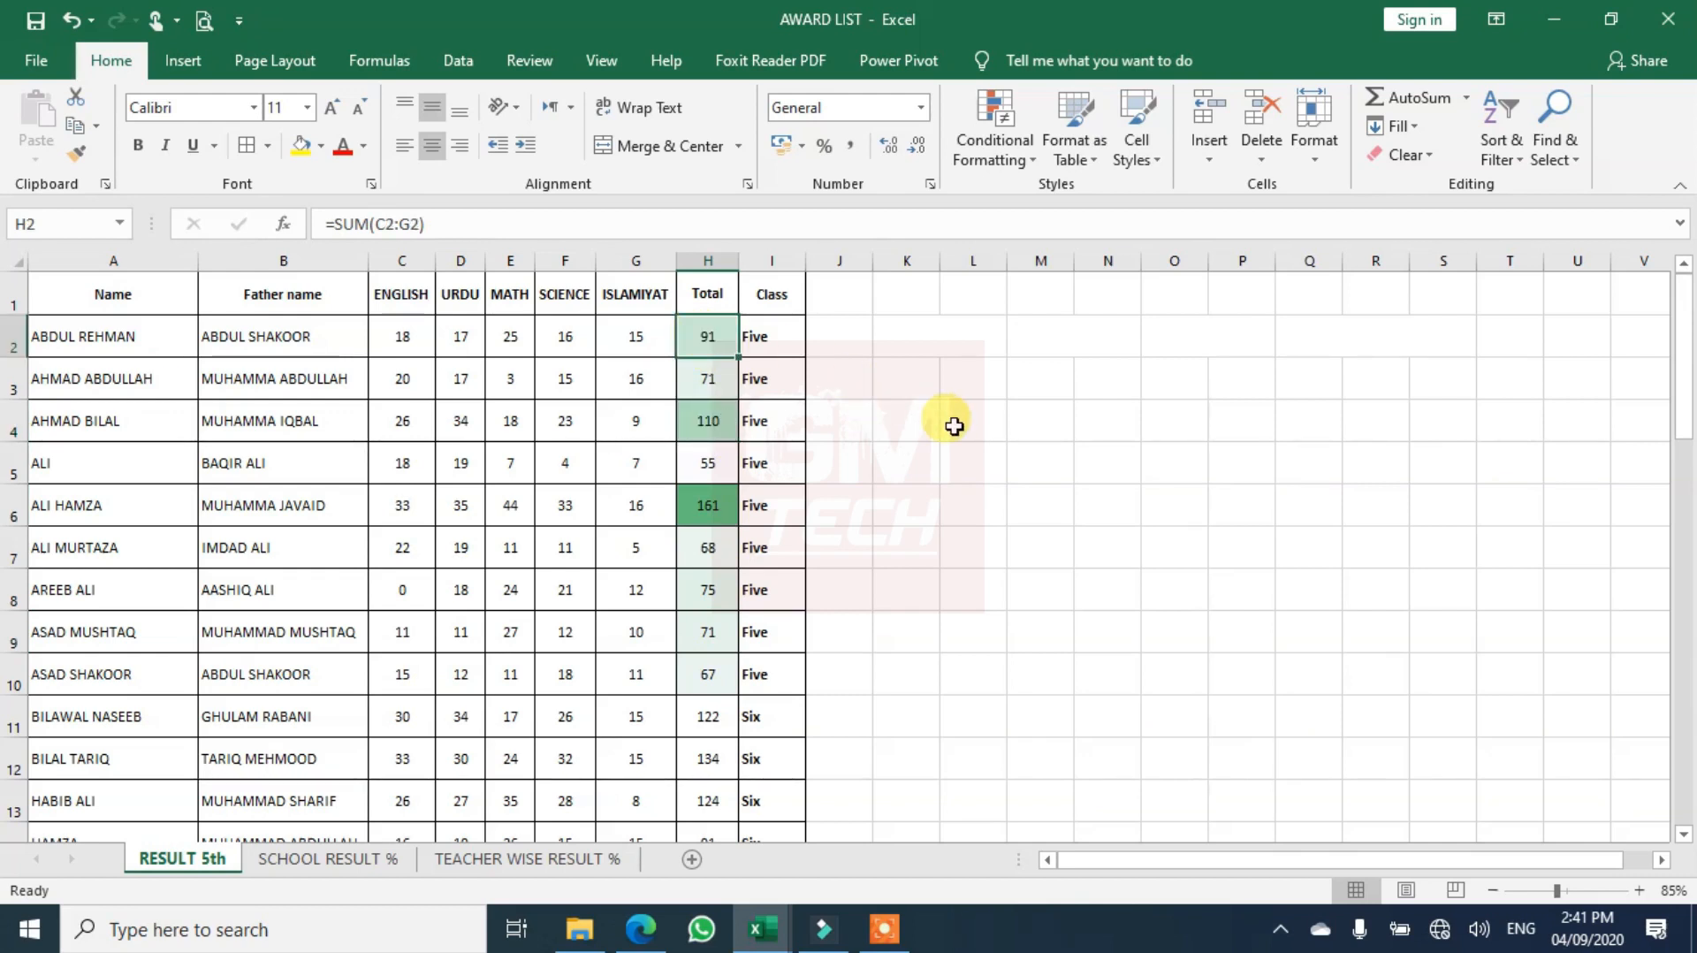
# - Apply the Green - White color scale to the Class Six totals in H11:H20
pyautogui.moveTo(1685, 352); pyautogui.dragTo(1683, 431)
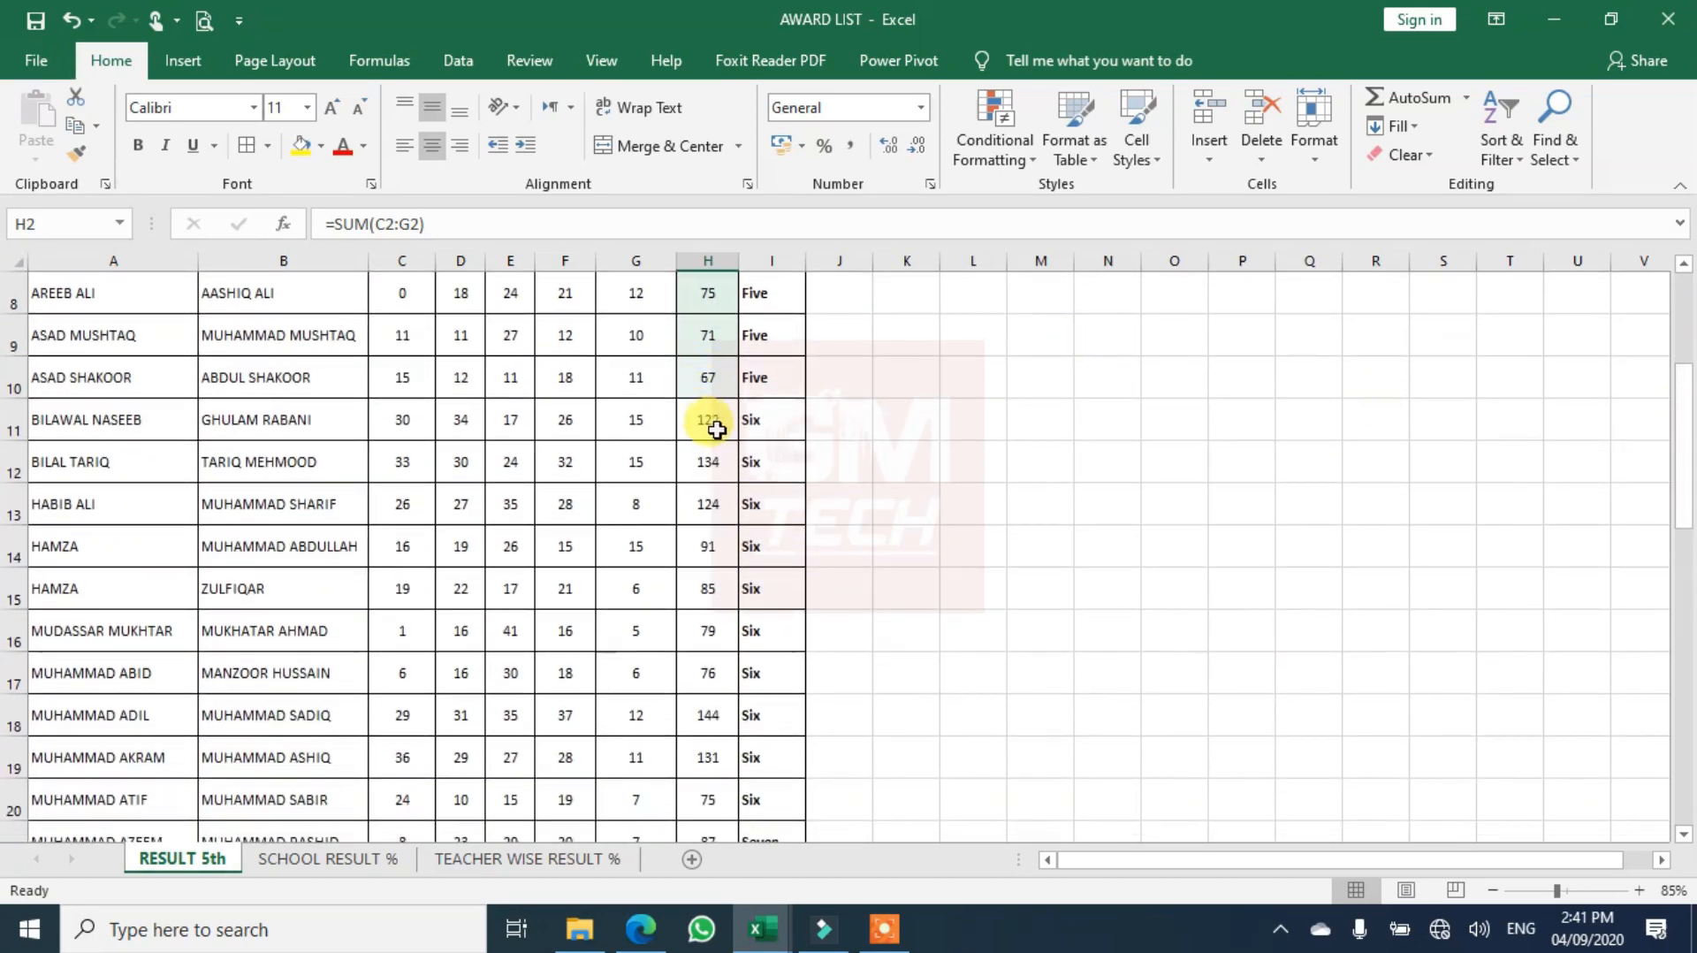
pyautogui.moveTo(705, 419); pyautogui.dragTo(711, 785)
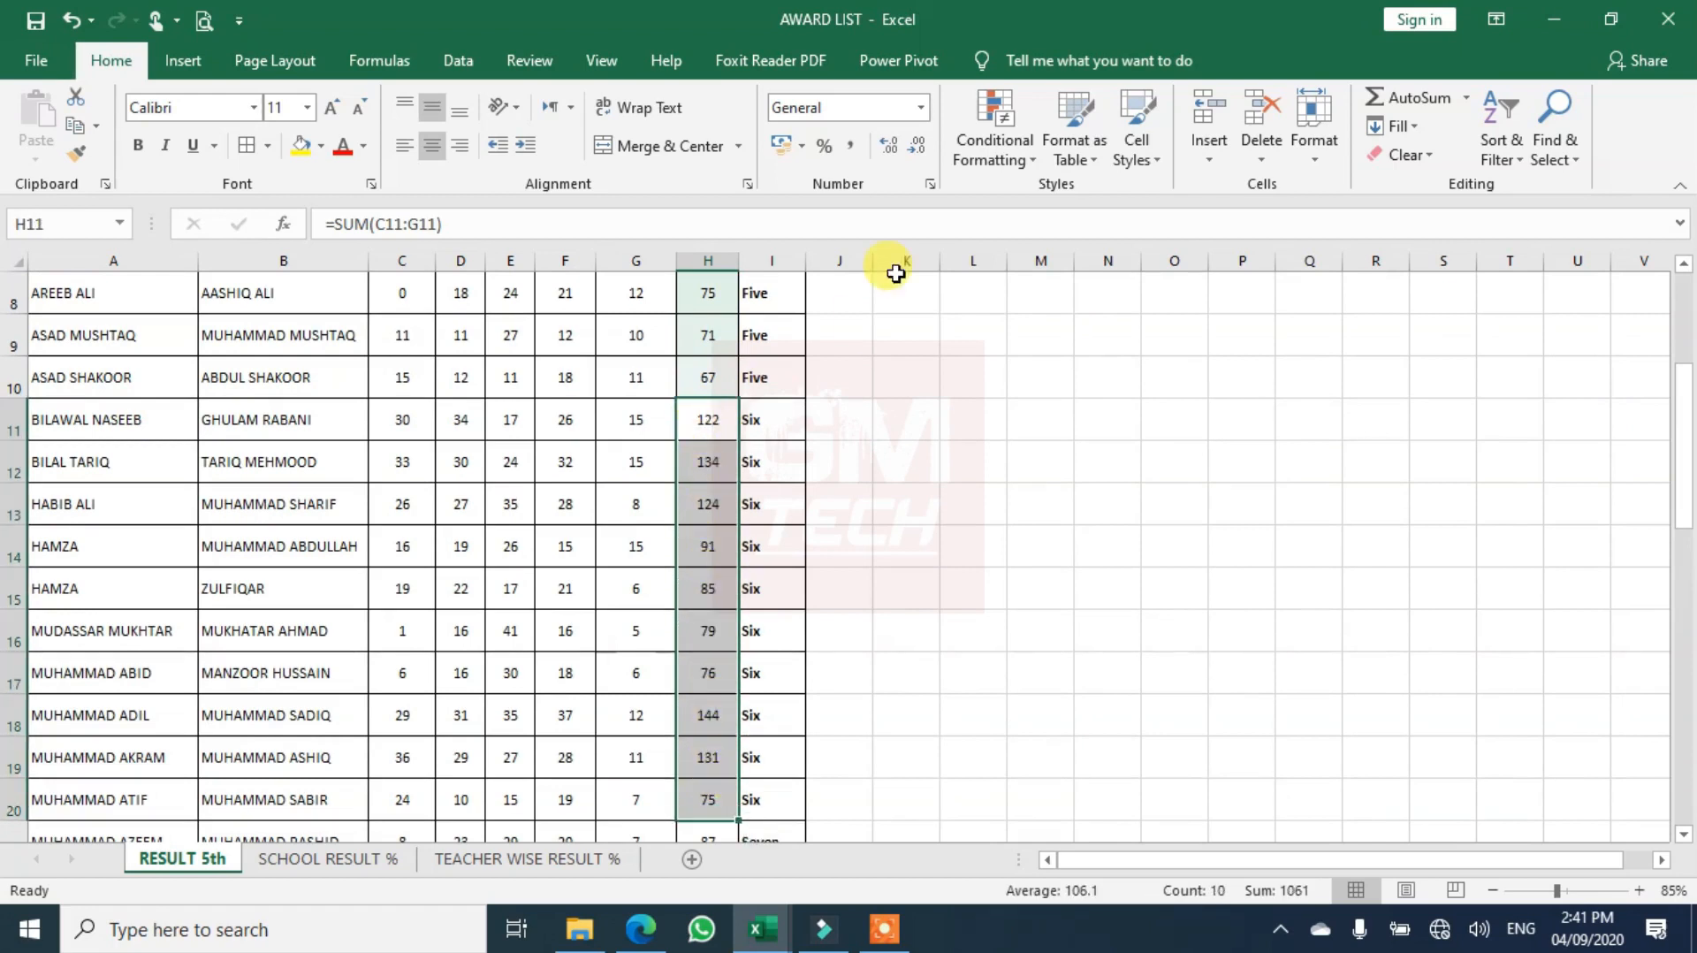
pyautogui.click(1021, 159)
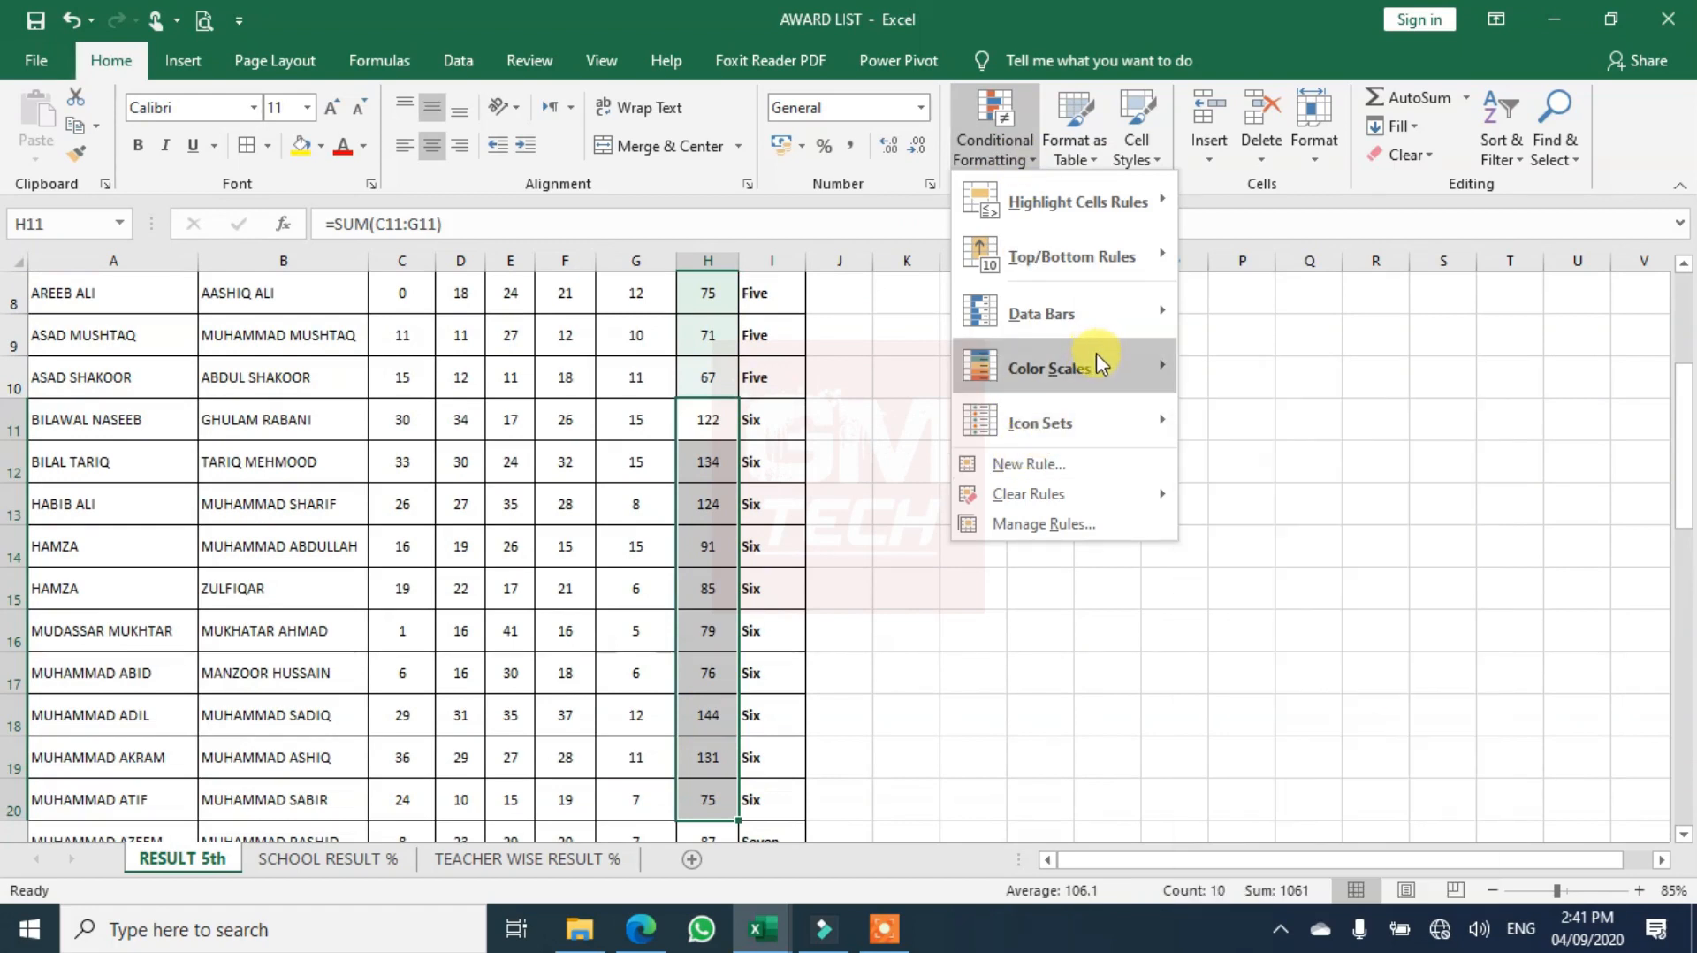
pyautogui.moveTo(1097, 359)
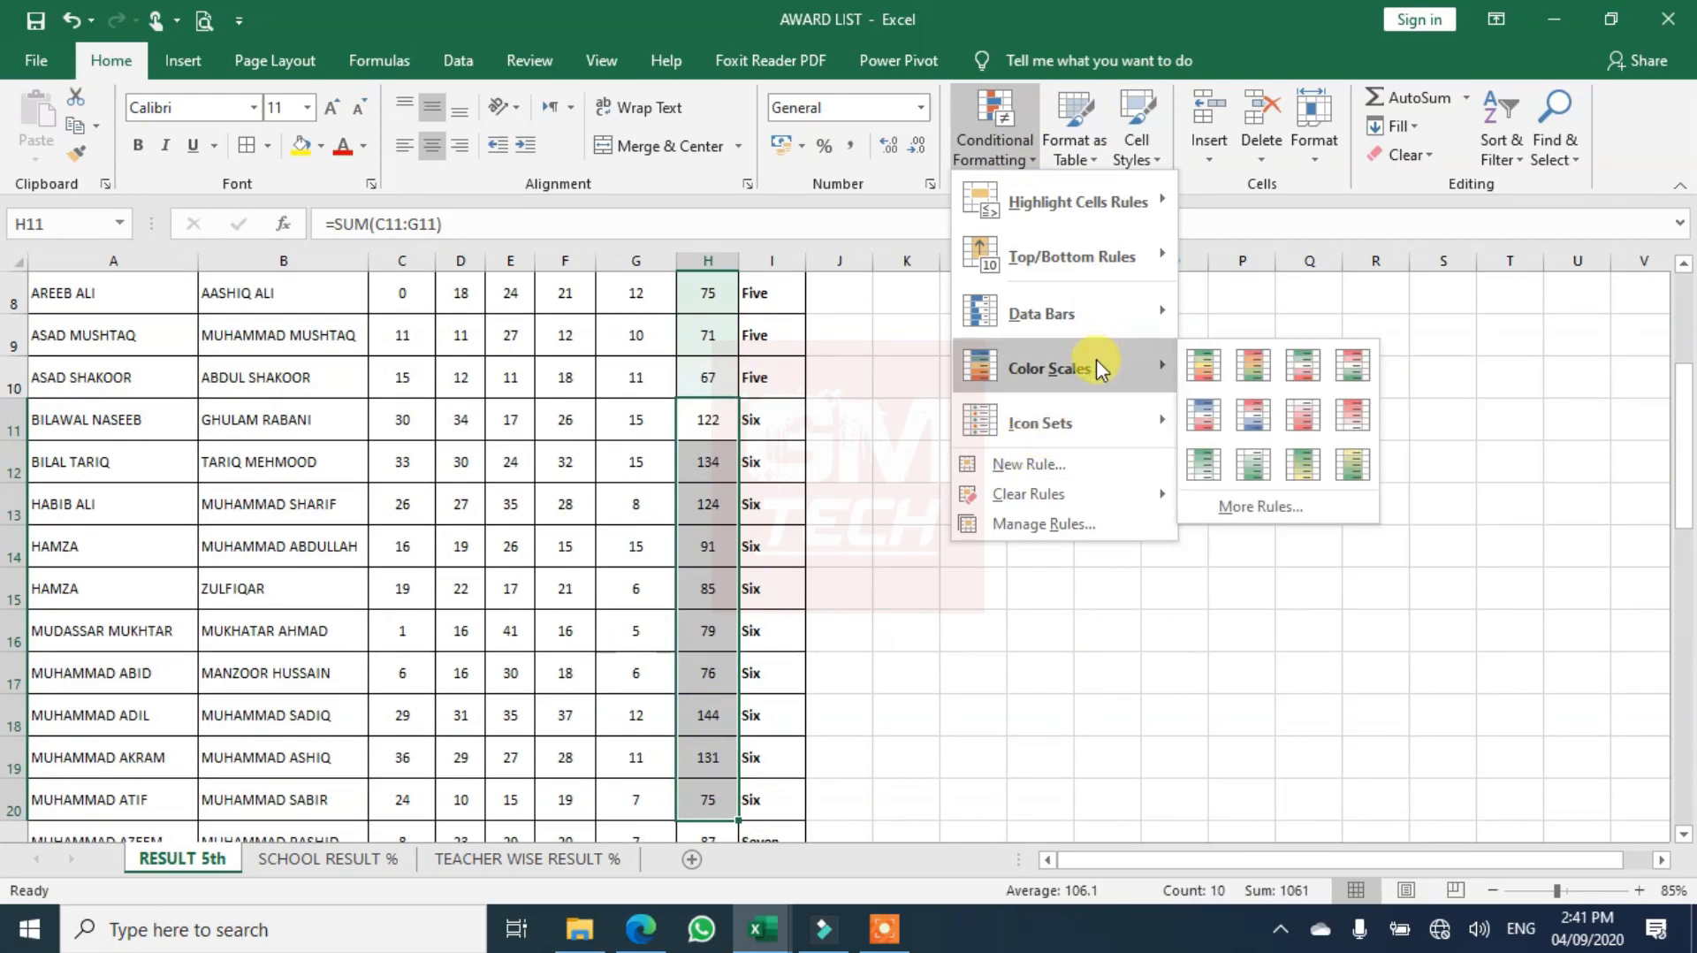
pyautogui.click(1208, 464)
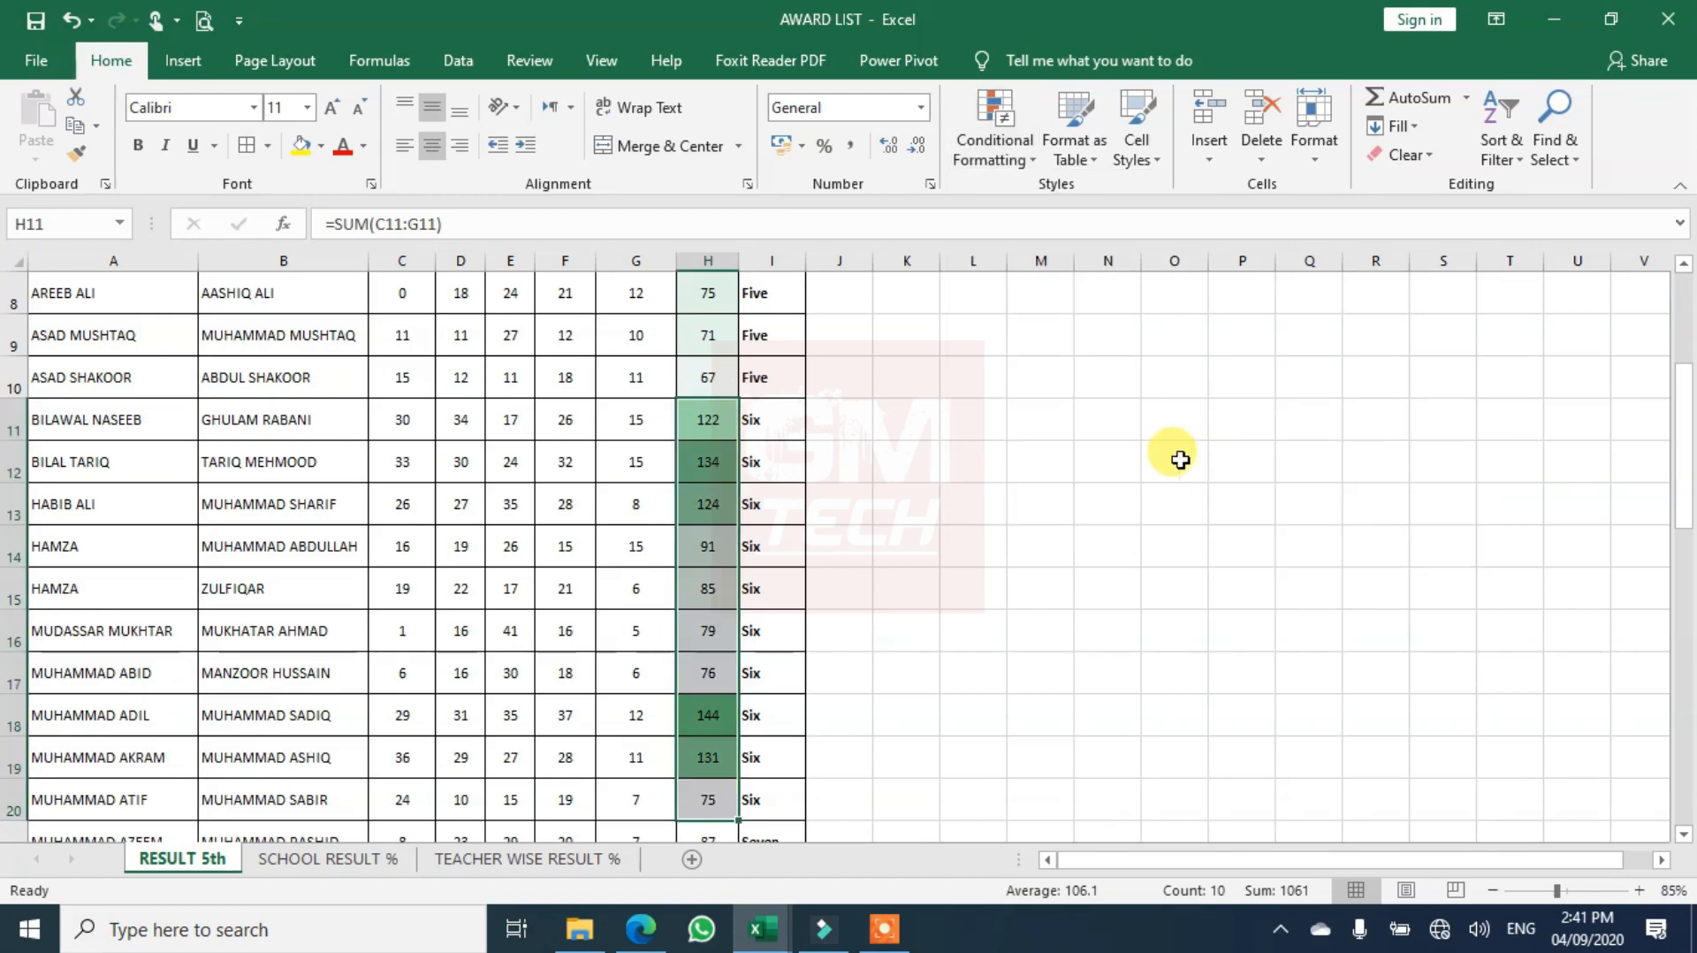
# - Inspect the shaded Class Six totals in H18, H12 and H19
pyautogui.click(910, 522)
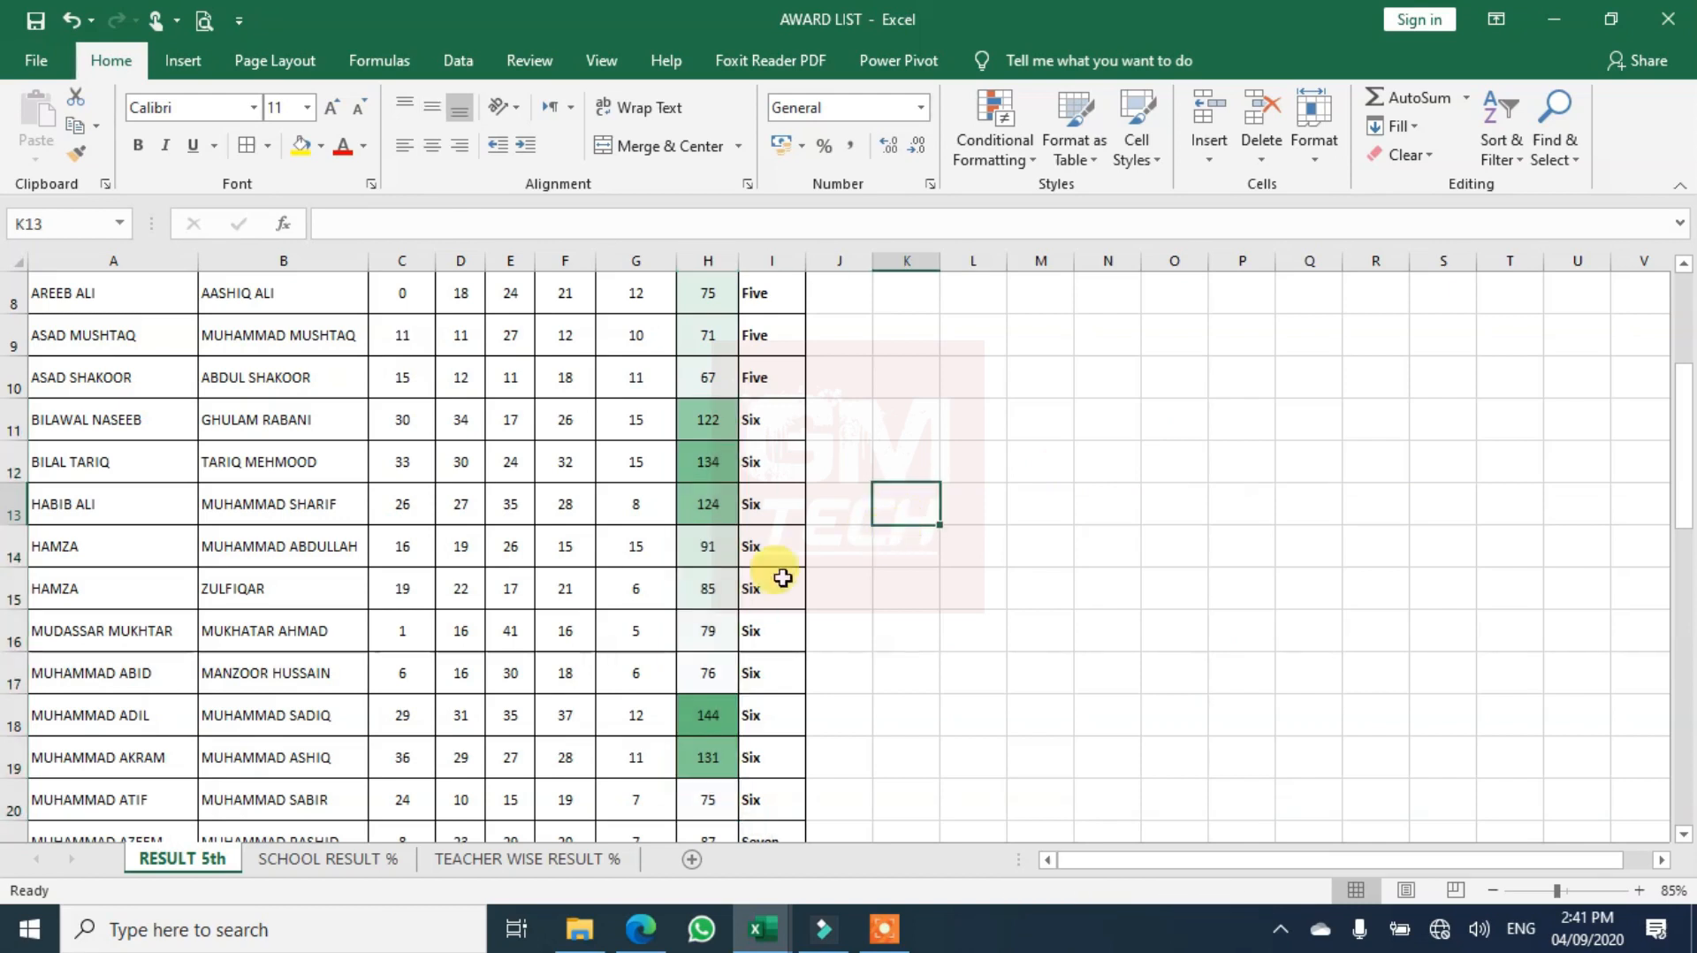
pyautogui.click(722, 718)
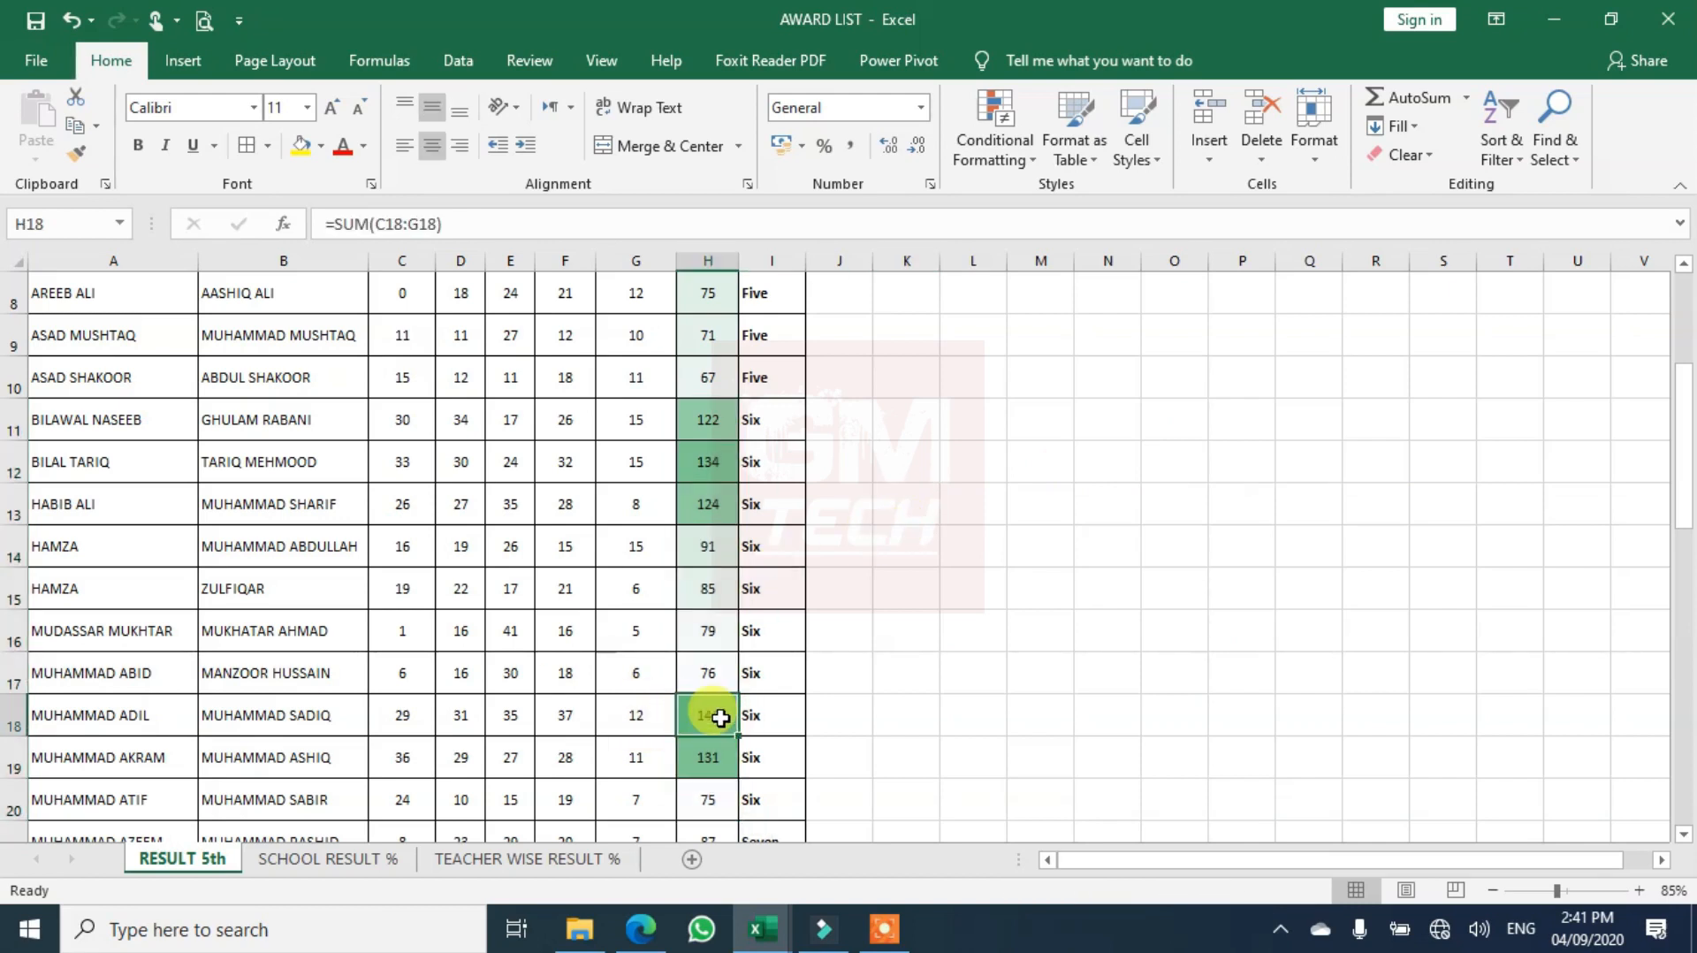
pyautogui.click(712, 461)
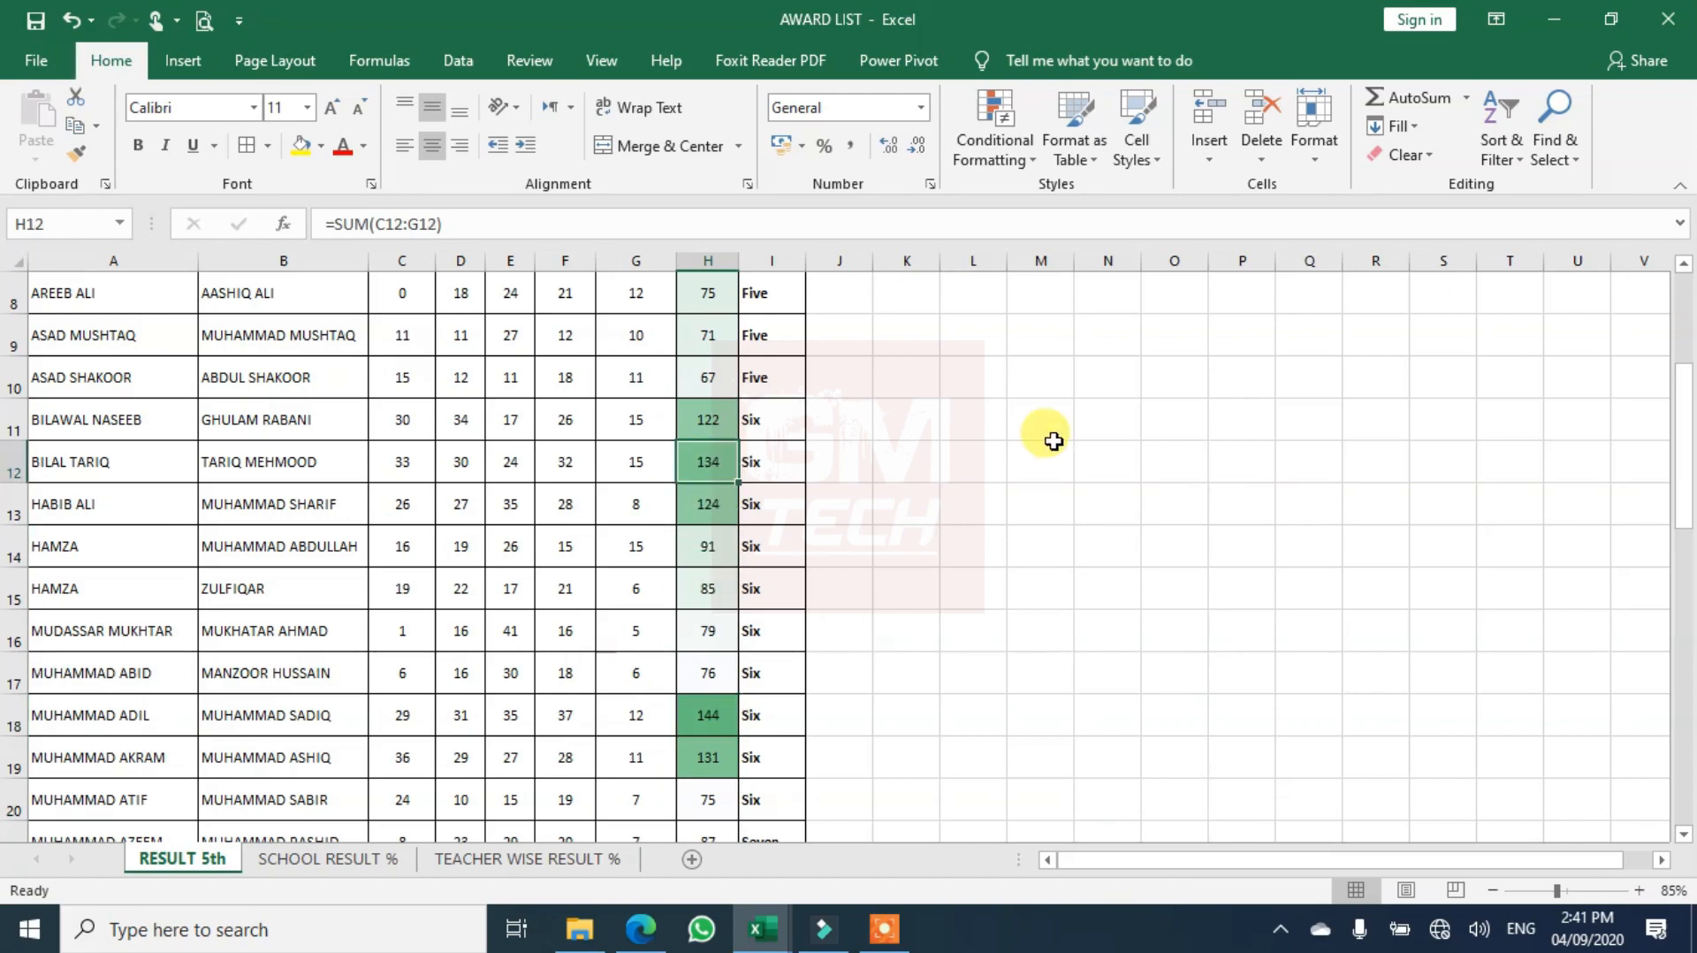
pyautogui.click(713, 756)
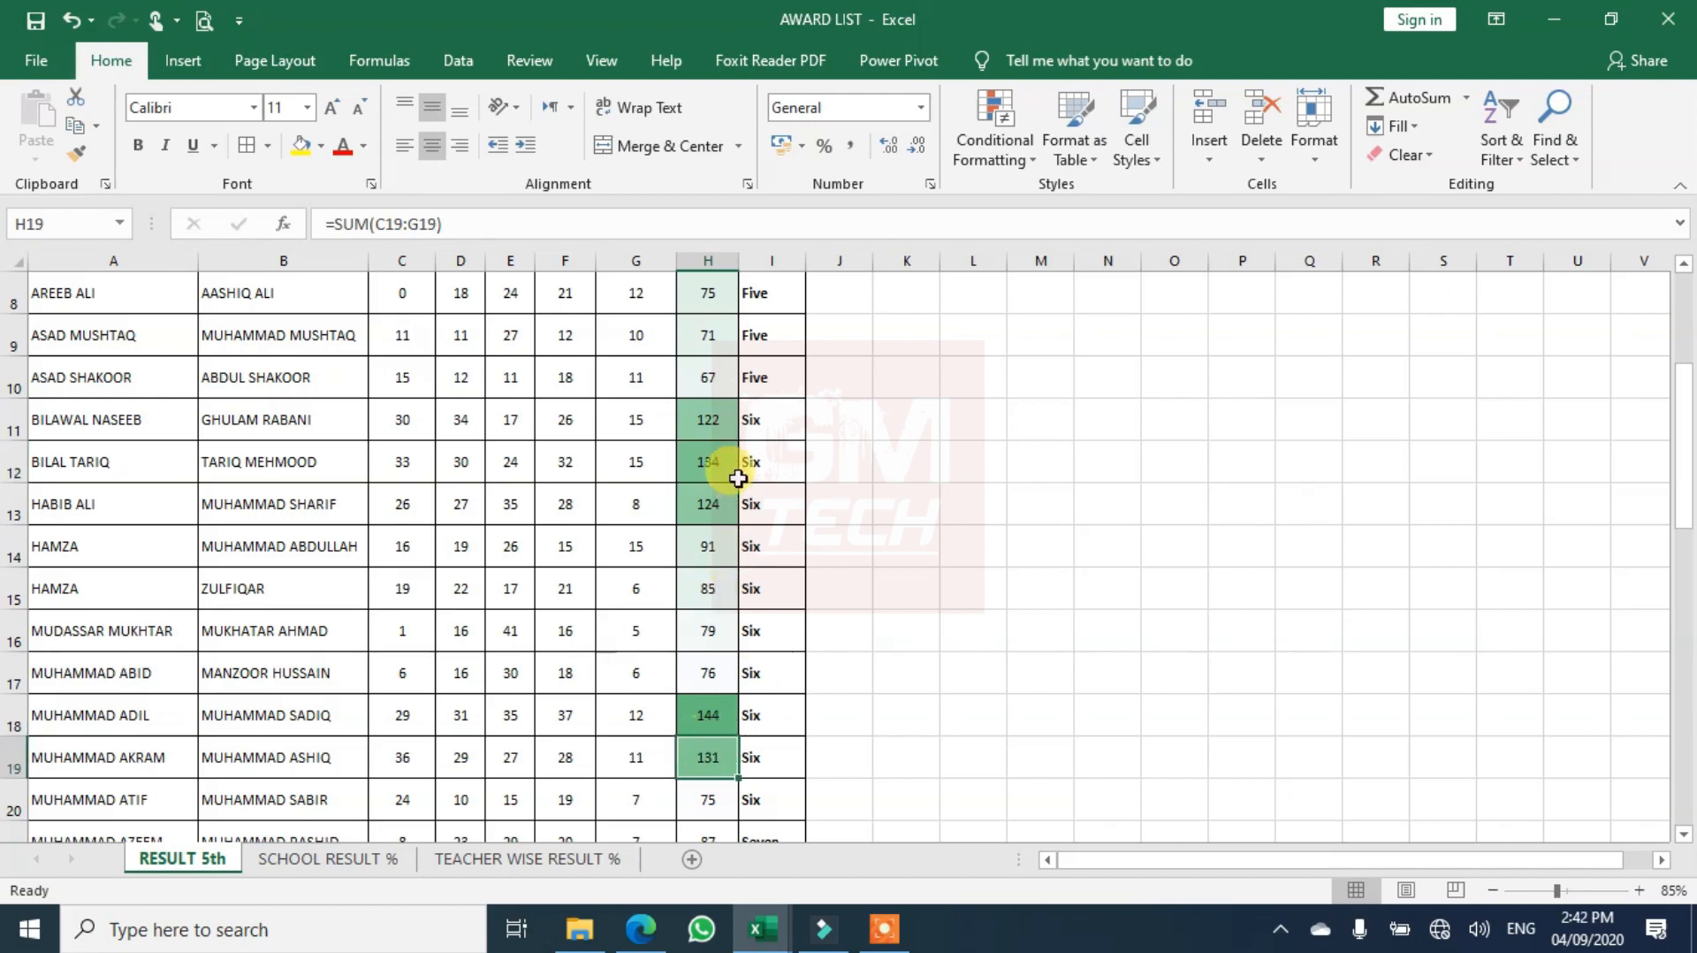